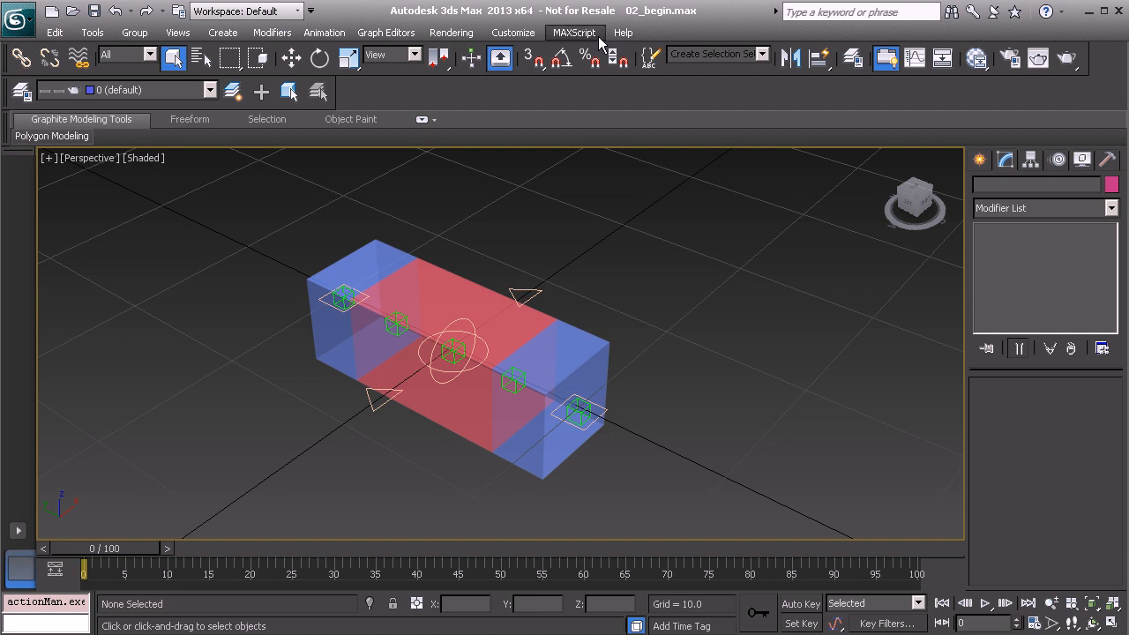
# - Display the Animation quad's set commands in the quad menu settings of Customize User Interface
pyautogui.rightClick(571, 199)
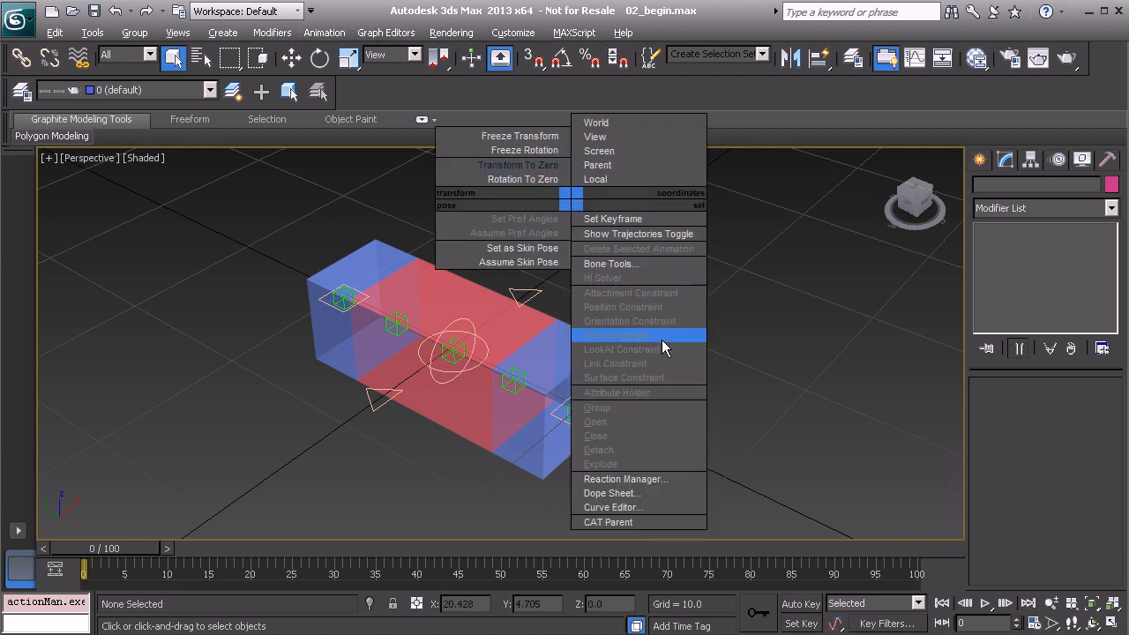
pyautogui.click(756, 119)
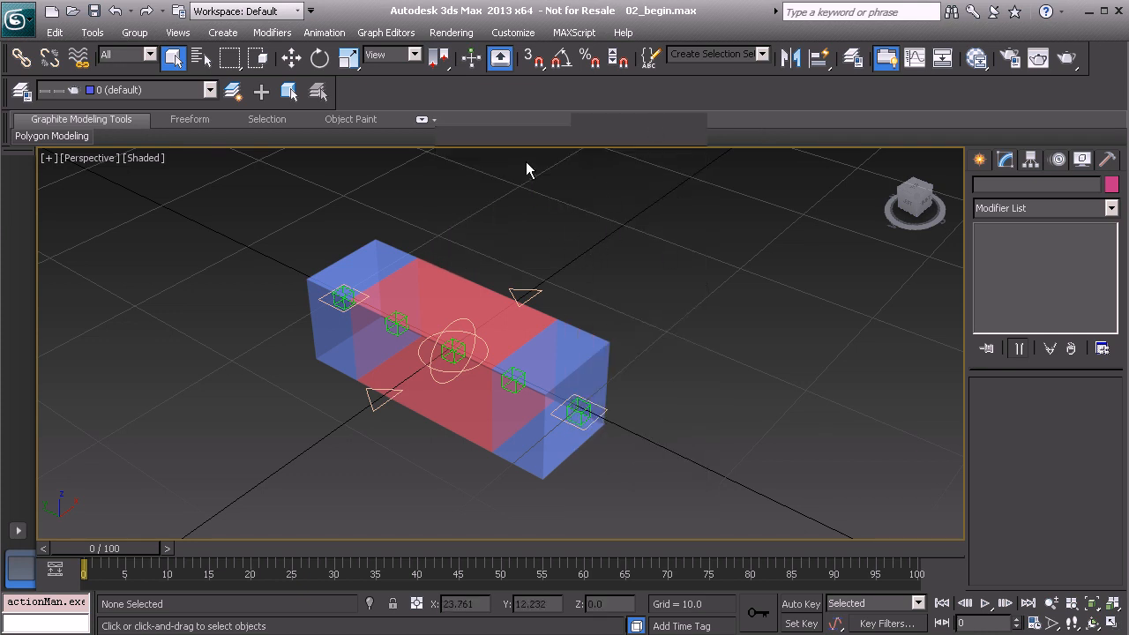
pyautogui.click(513, 32)
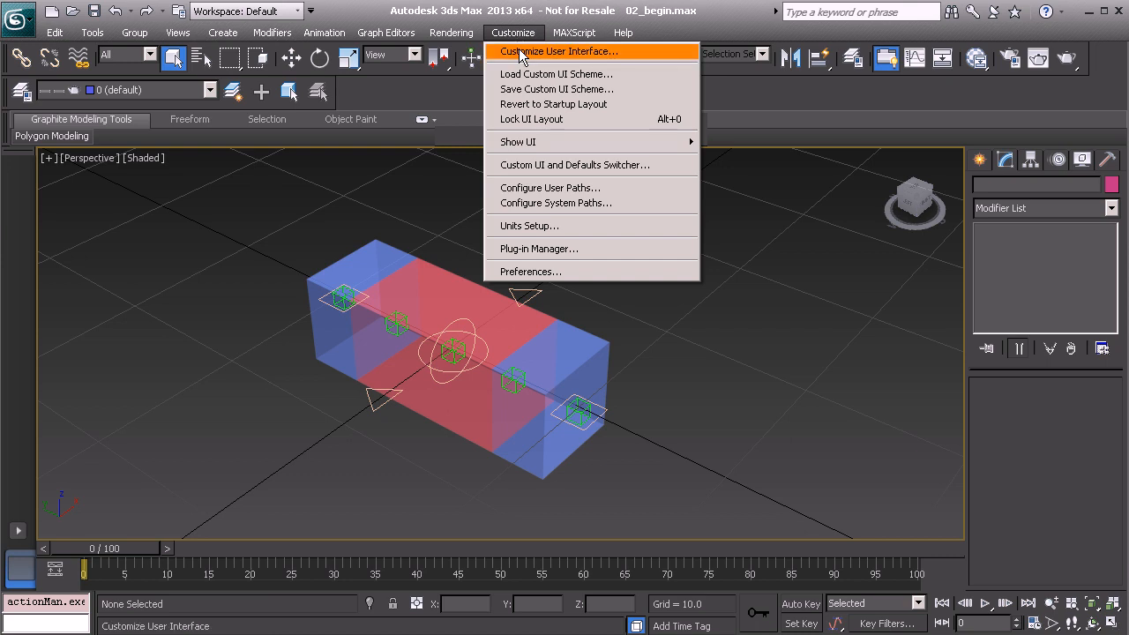
pyautogui.click(522, 52)
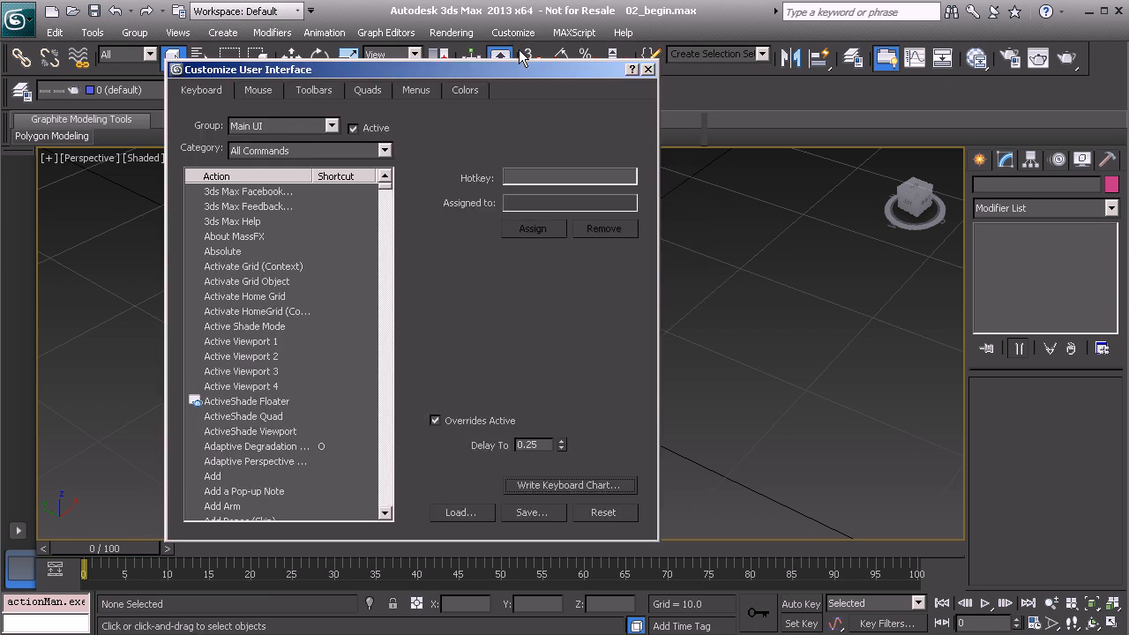
pyautogui.click(367, 91)
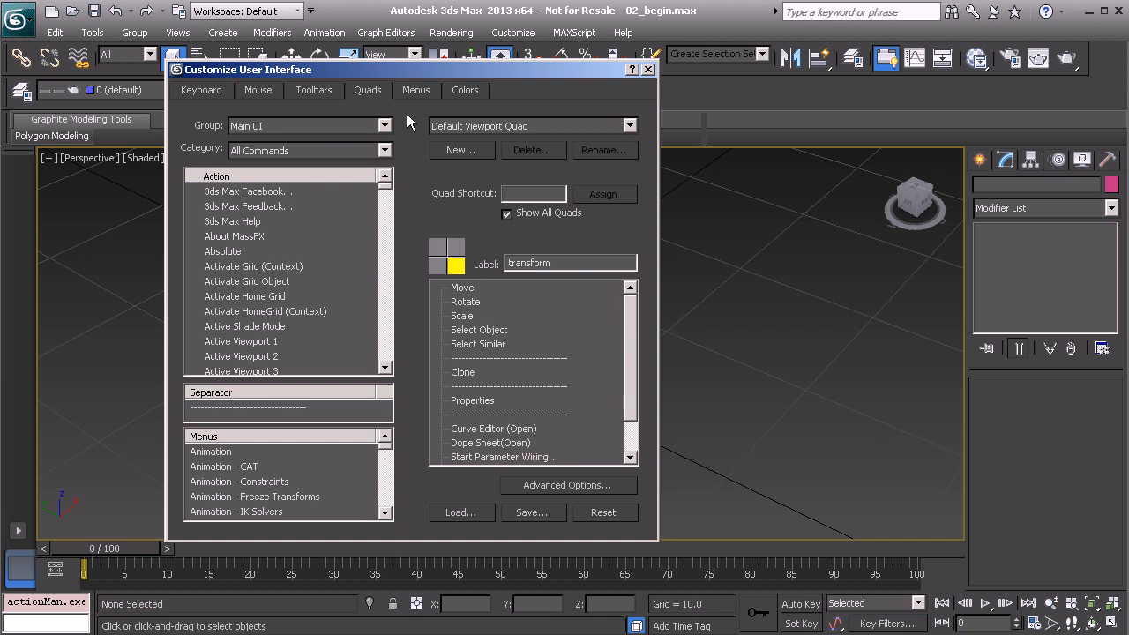
pyautogui.click(521, 126)
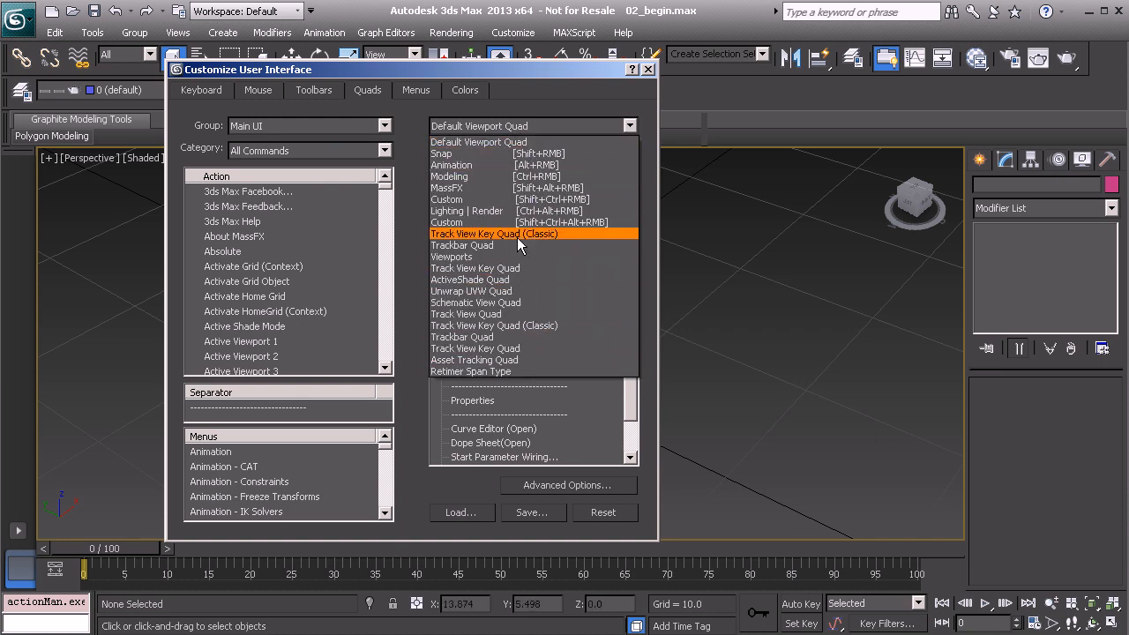
pyautogui.click(479, 166)
pyautogui.moveTo(632, 349); pyautogui.dragTo(618, 375)
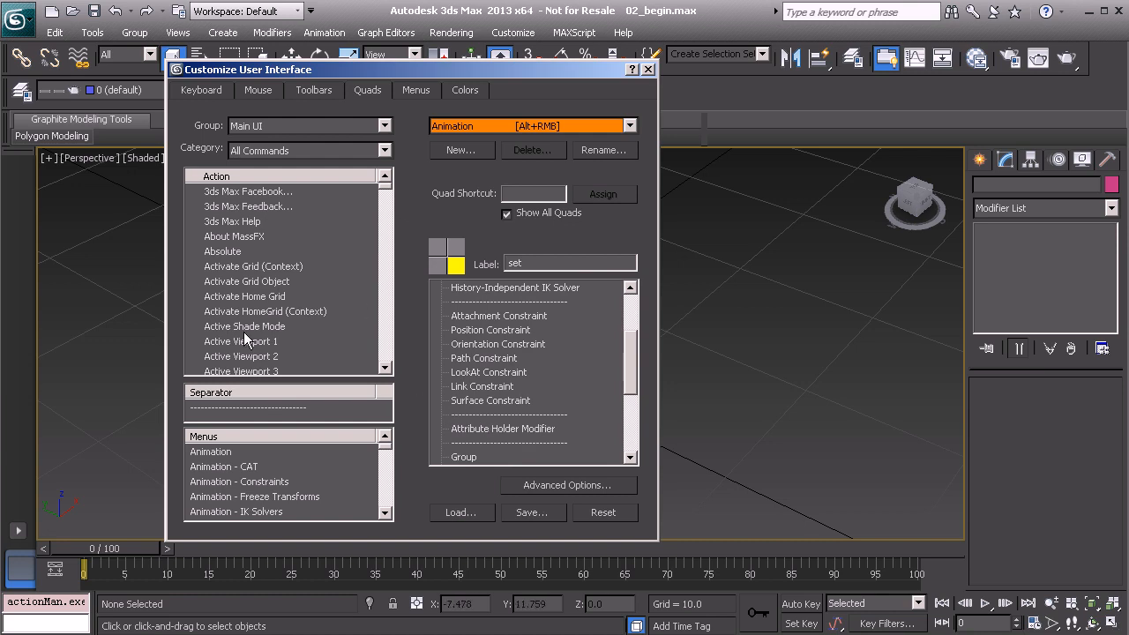
# - Add the Path Constraint action from All Commands to the Animation quad below Attachment Constraint, and delete the added item
pyautogui.click(283, 311)
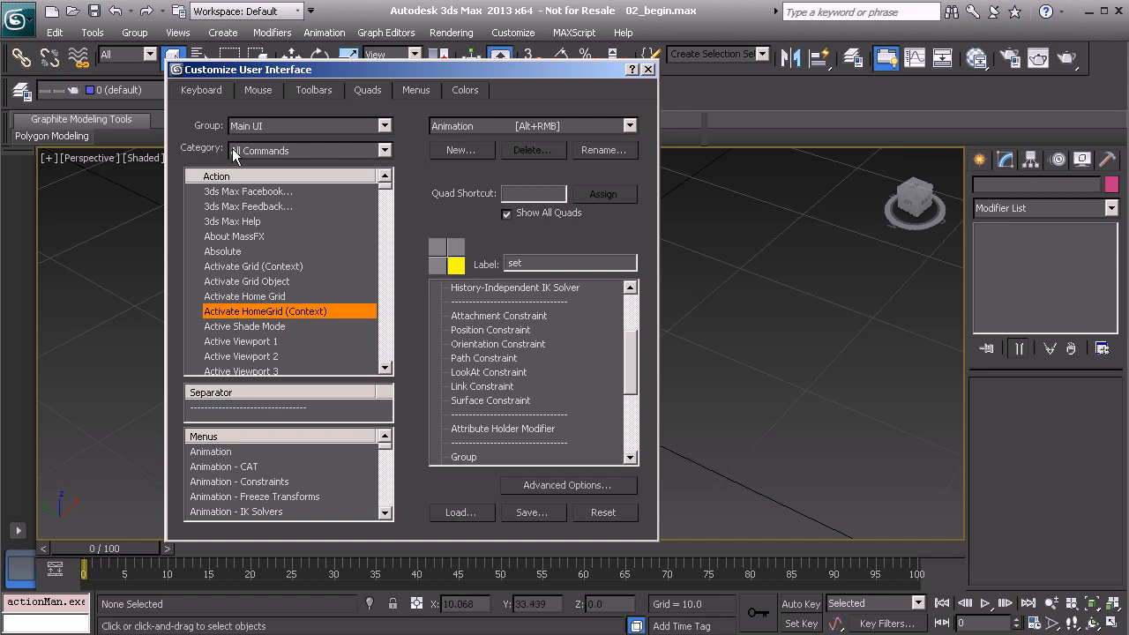
pyautogui.click(263, 151)
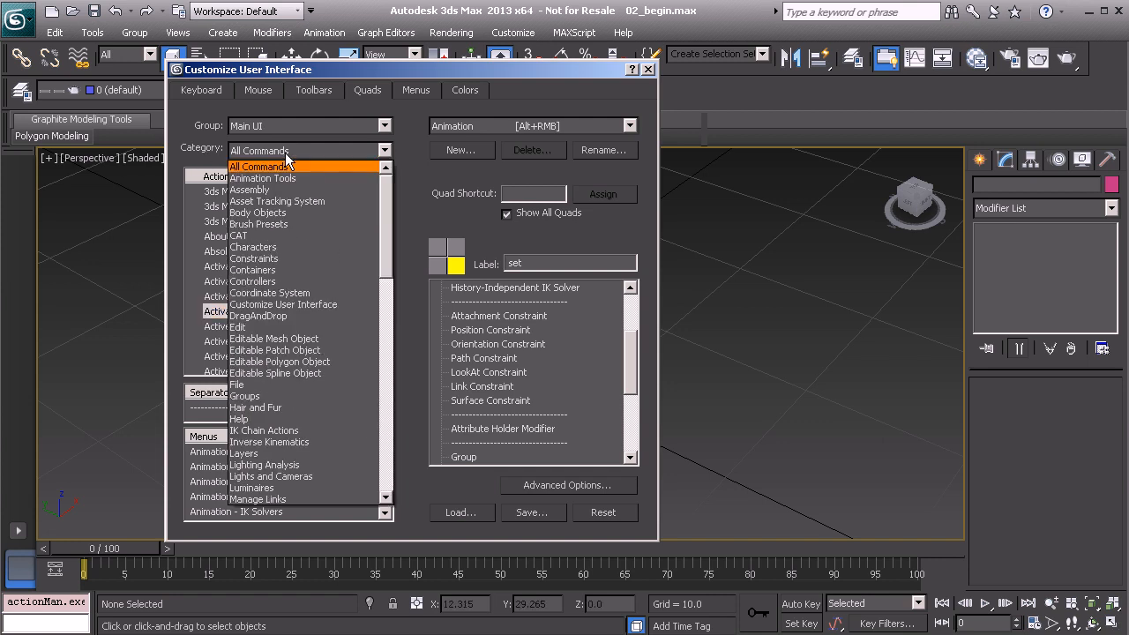
pyautogui.click(284, 153)
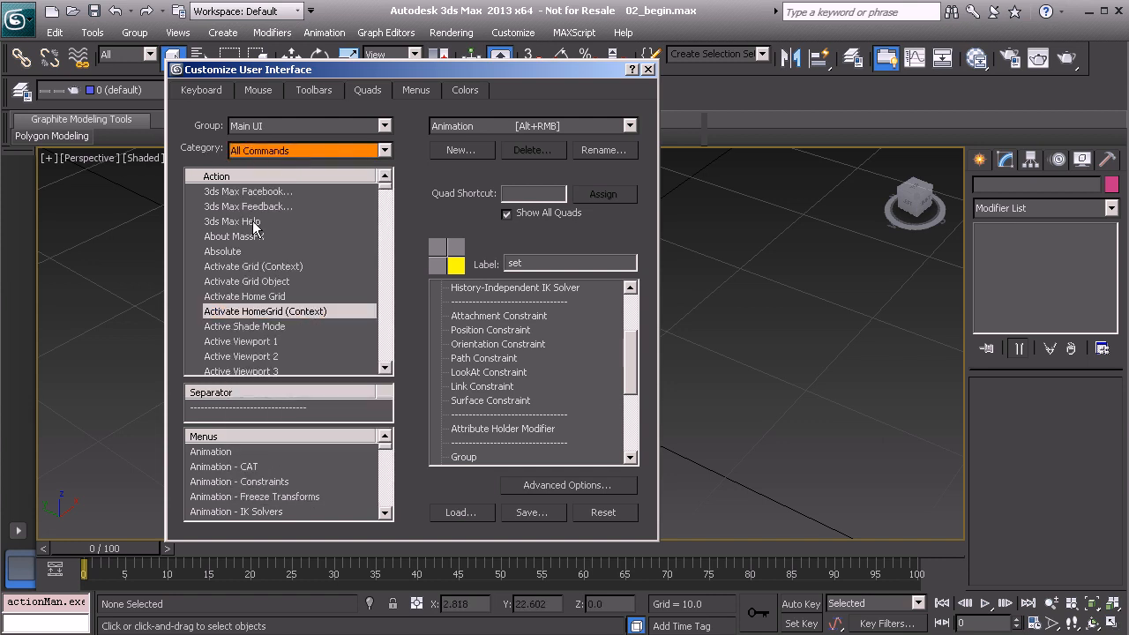
pyautogui.click(261, 311)
pyautogui.press('p')
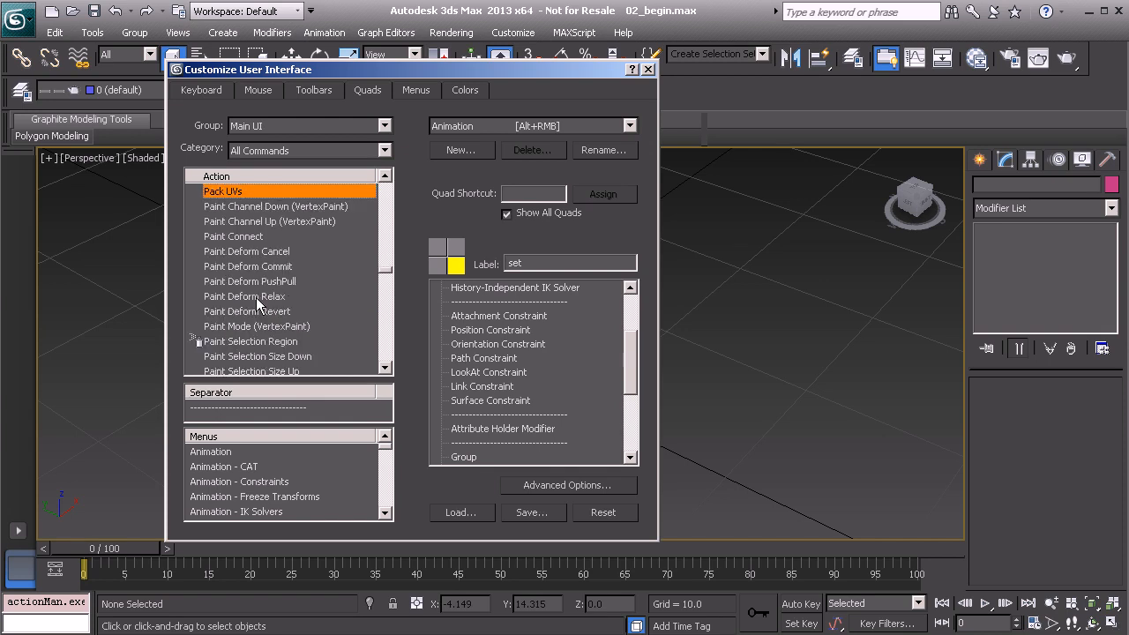
pyautogui.scroll(-7, 261, 303)
pyautogui.scroll(-7, 261, 297)
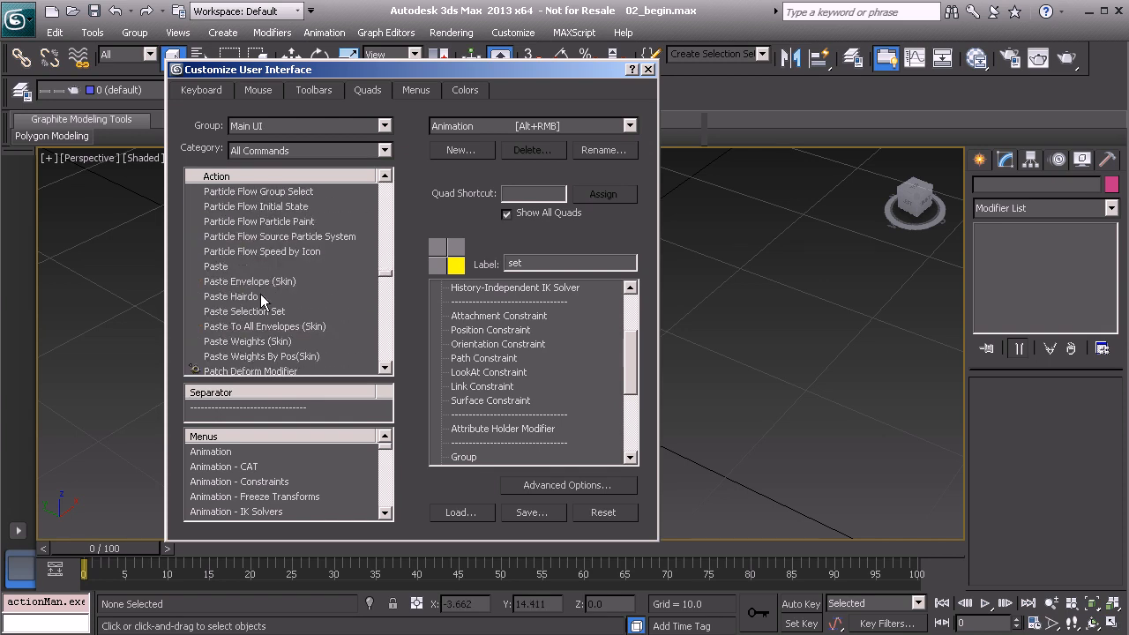
pyautogui.scroll(-4, 261, 295)
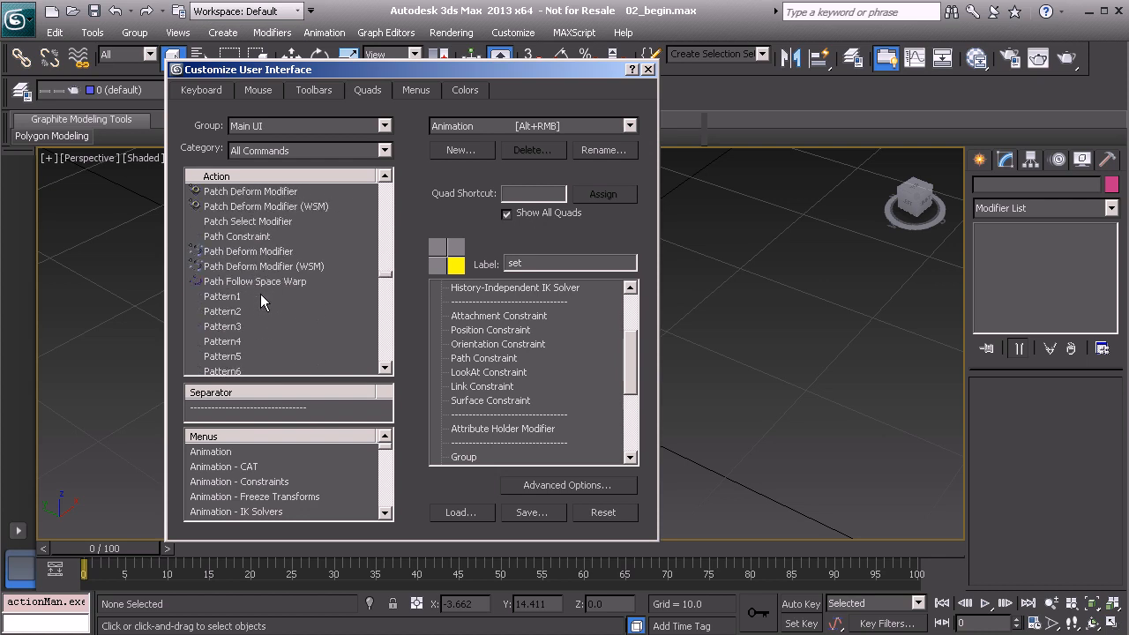
pyautogui.moveTo(256, 237); pyautogui.dragTo(514, 335)
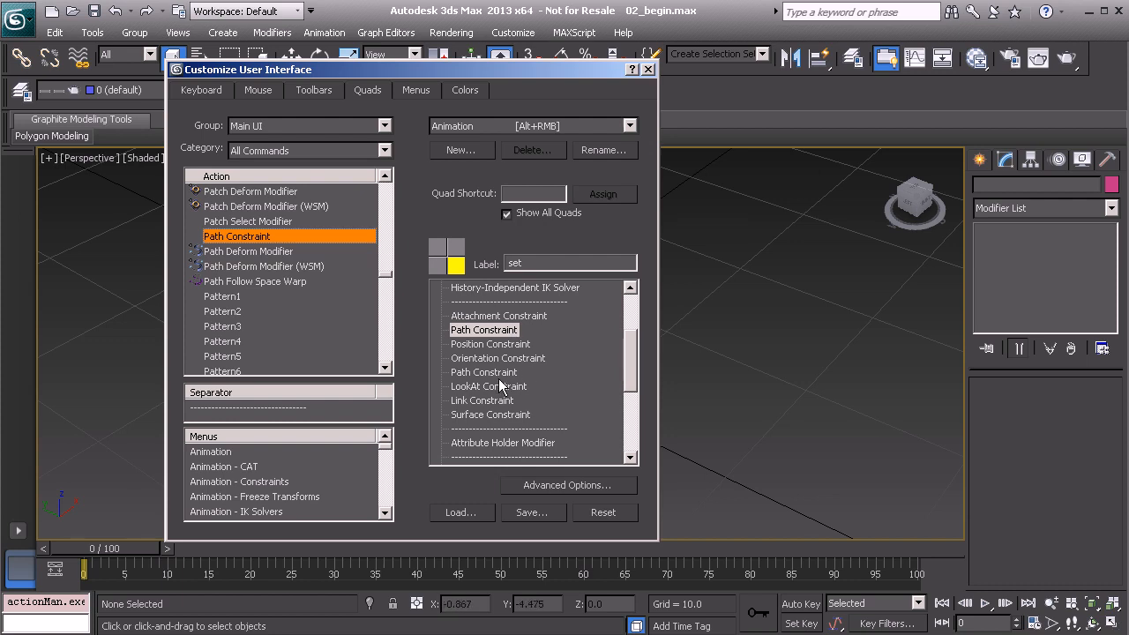
pyautogui.rightClick(491, 330)
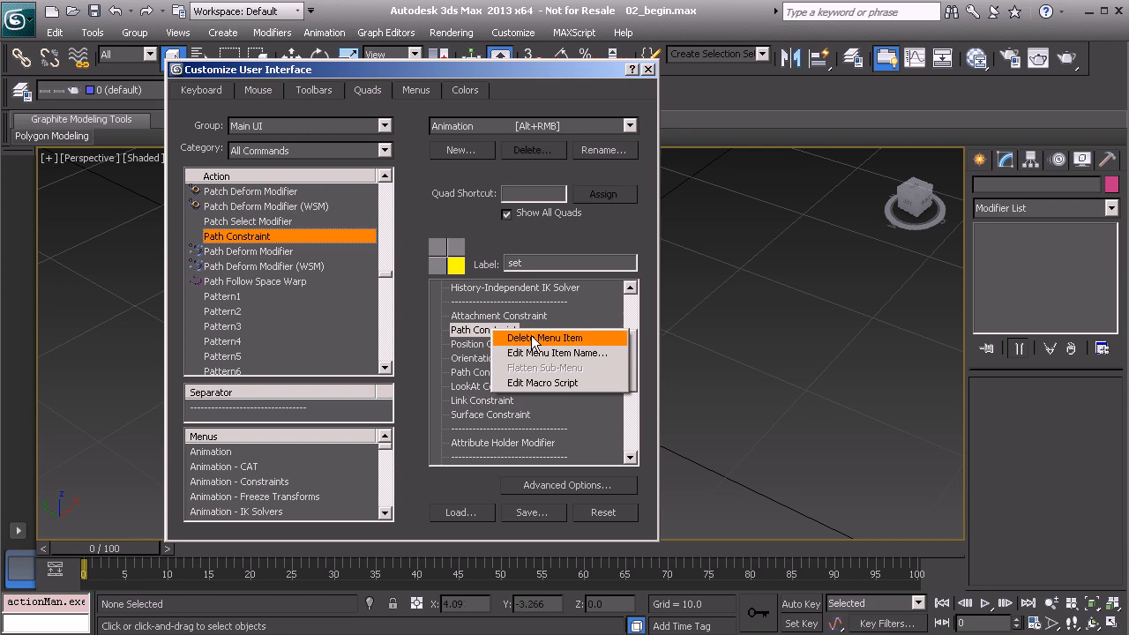
pyautogui.click(533, 339)
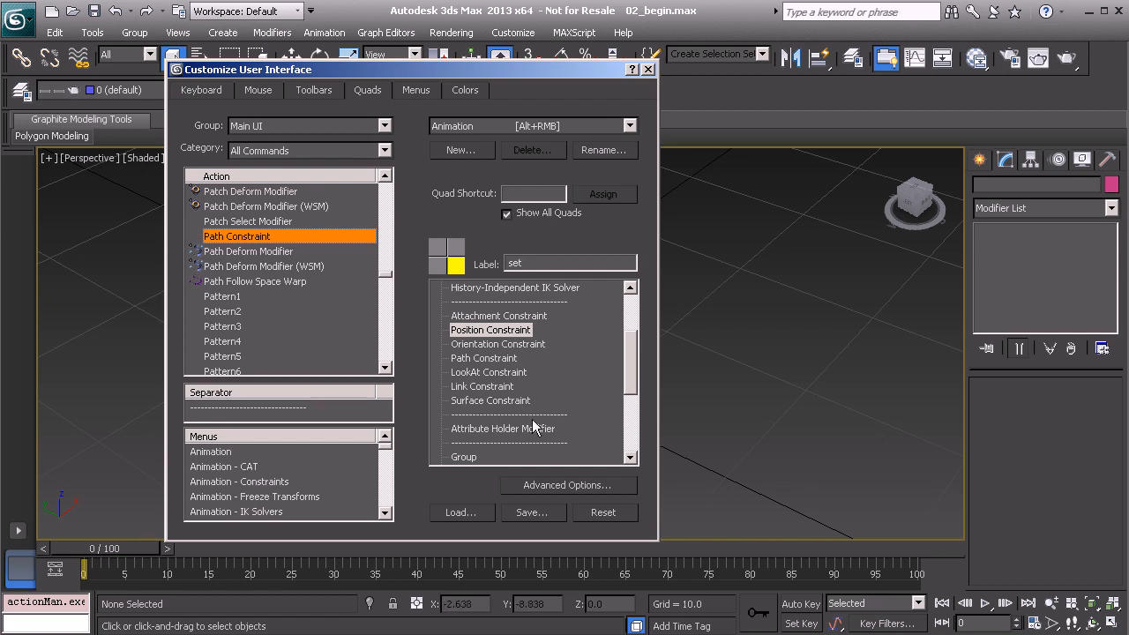
# - Examine the constraint and group commands listed in the Animation quad's set menu
pyautogui.moveTo(638, 370); pyautogui.dragTo(628, 346)
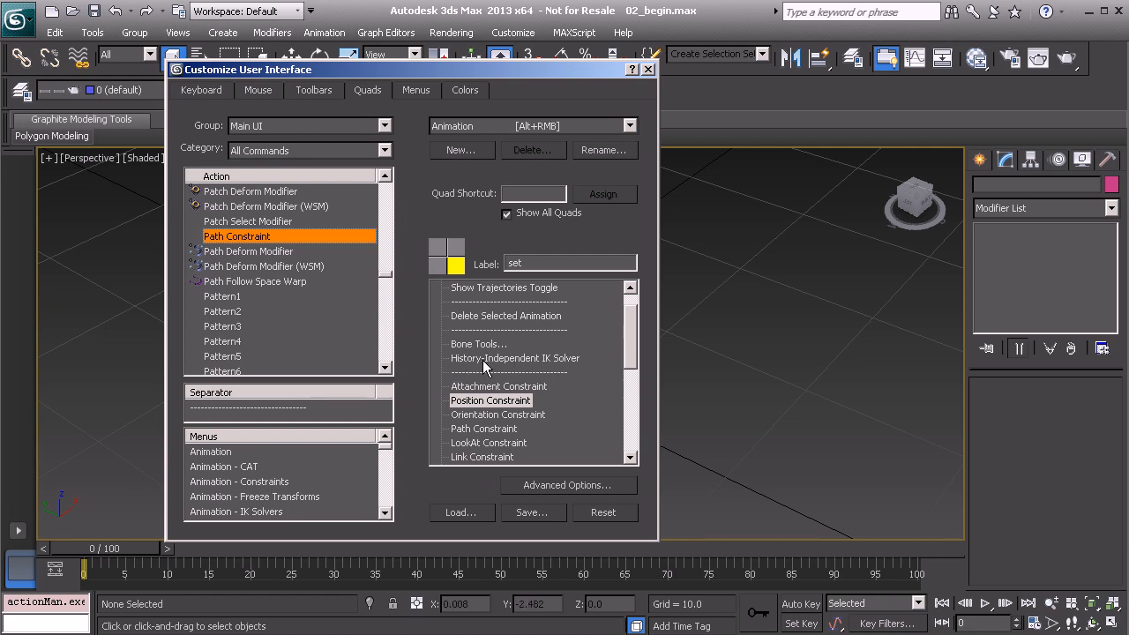
pyautogui.scroll(-2, 530, 353)
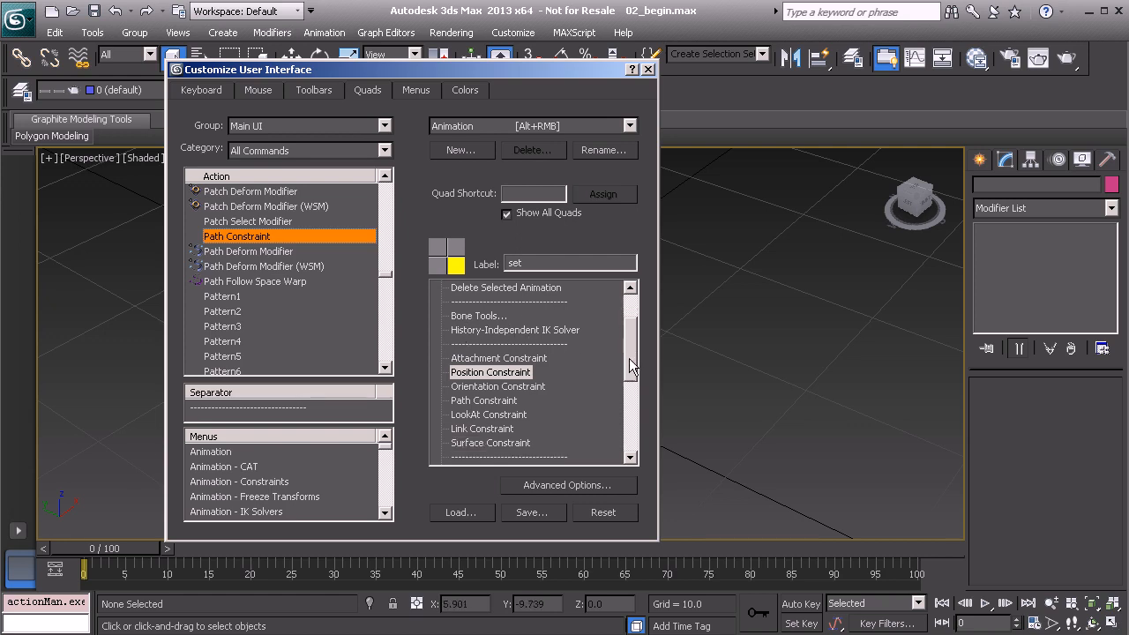
pyautogui.moveTo(631, 365); pyautogui.dragTo(629, 398)
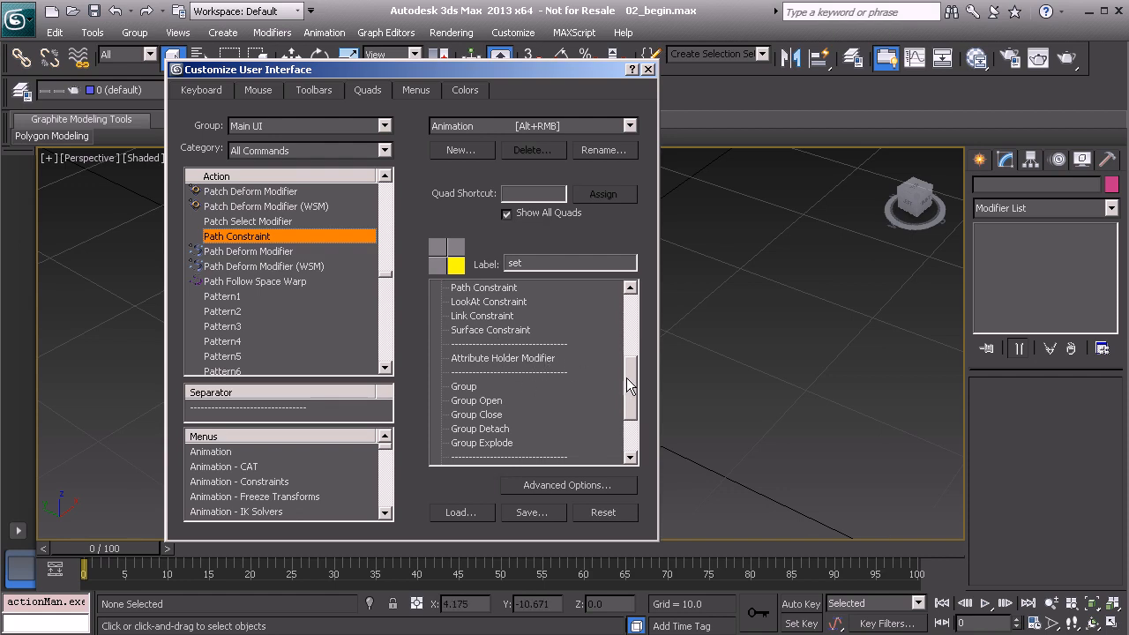
pyautogui.moveTo(626, 377); pyautogui.dragTo(626, 388)
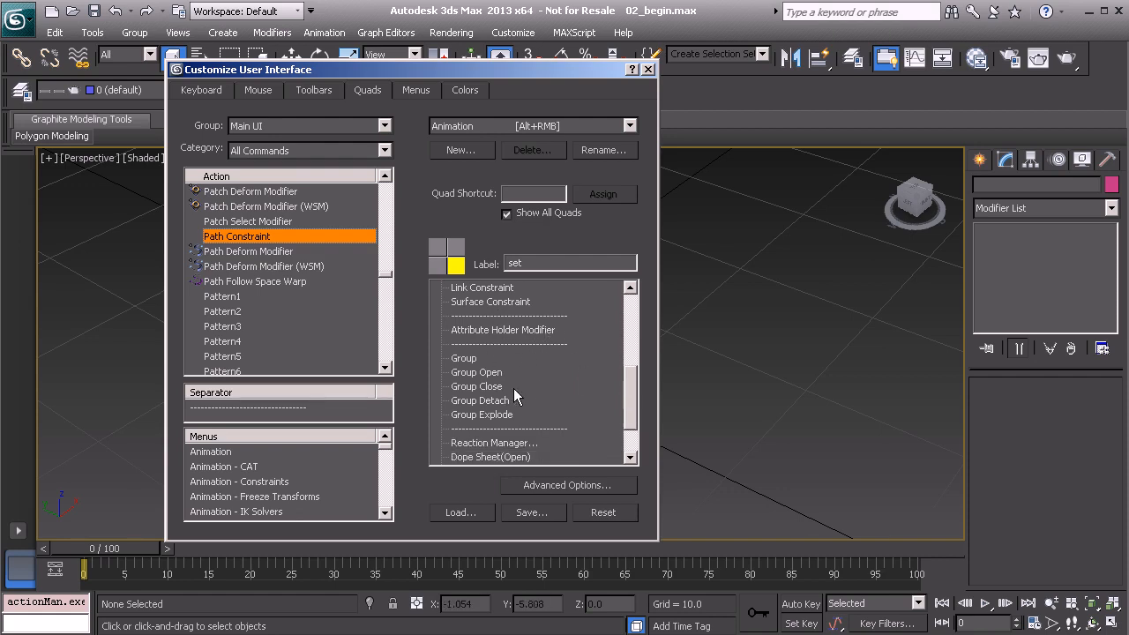
pyautogui.moveTo(630, 385); pyautogui.dragTo(632, 351)
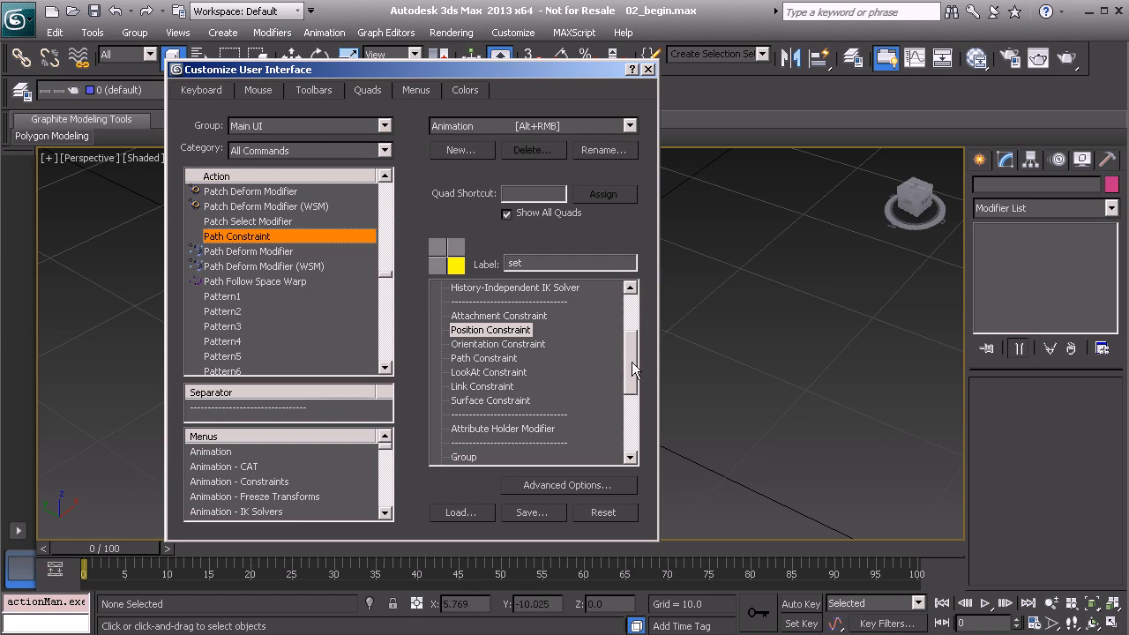
pyautogui.moveTo(633, 369); pyautogui.dragTo(632, 375)
# - Insert a separator between Path Constraint and LookAt Constraint in the Animation quad, delete it and close the customization dialog
pyautogui.click(256, 408)
pyautogui.moveTo(254, 409); pyautogui.dragTo(521, 362)
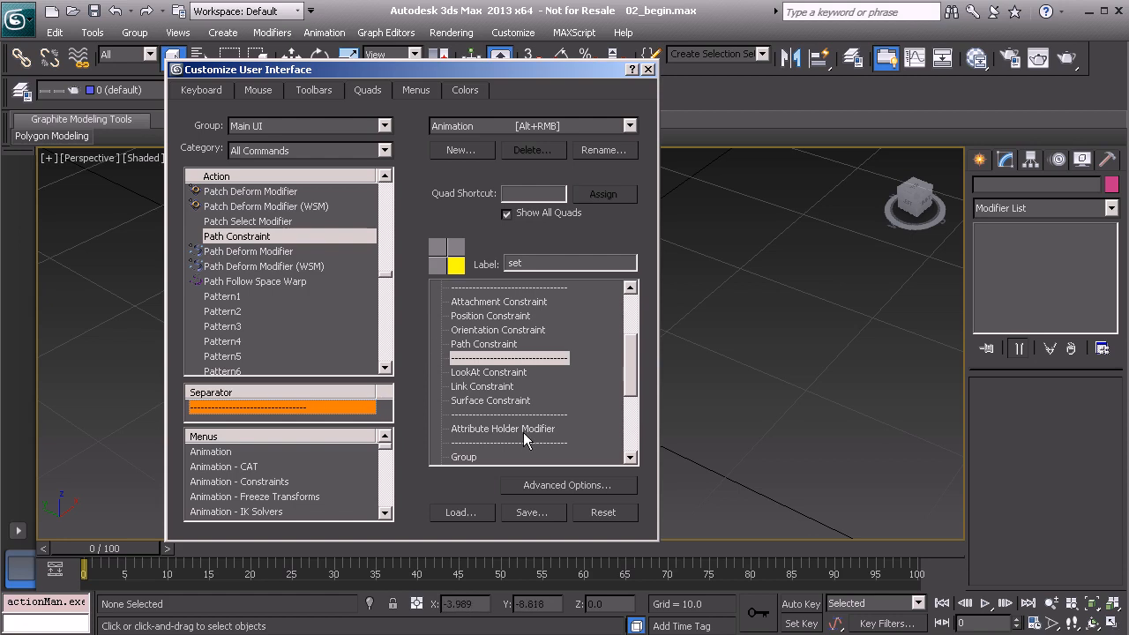
pyautogui.rightClick(544, 359)
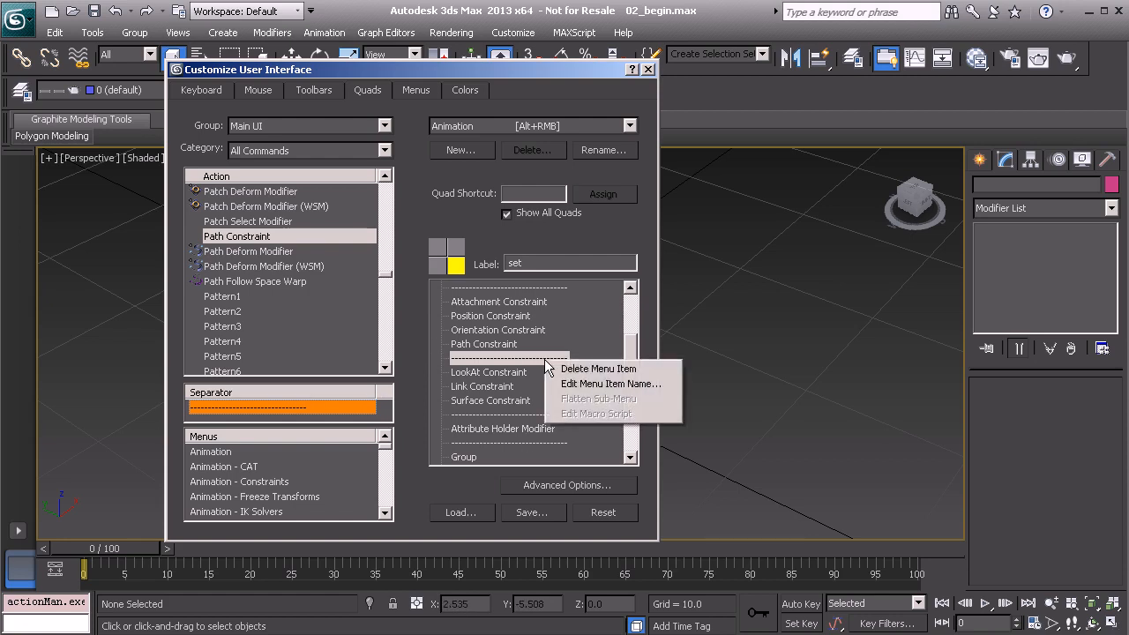
pyautogui.click(599, 370)
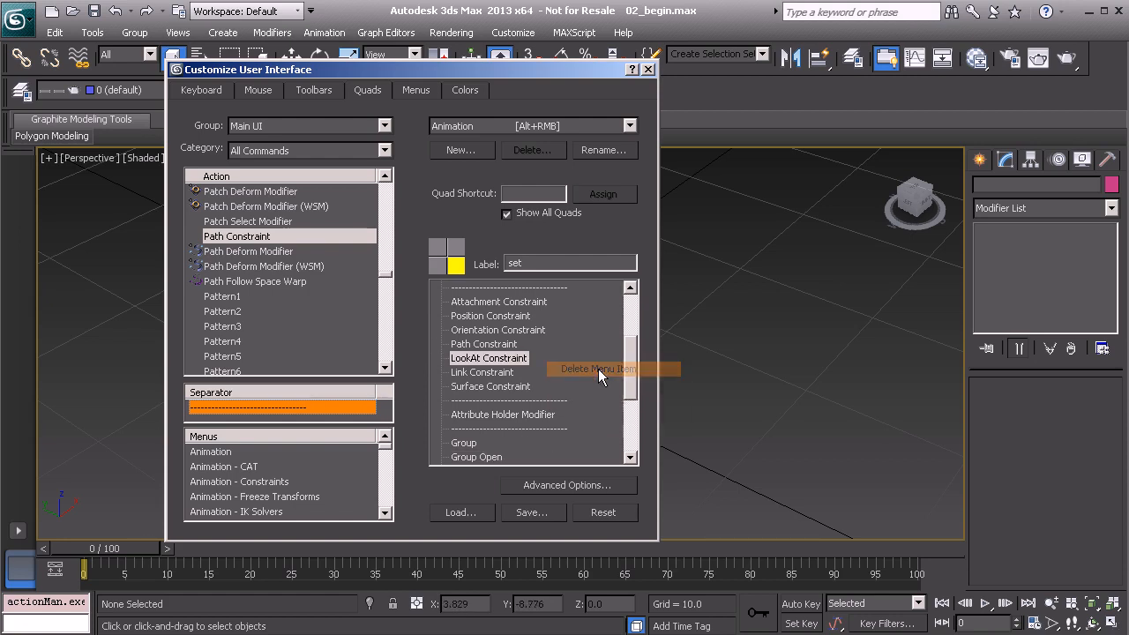
pyautogui.moveTo(628, 372); pyautogui.dragTo(630, 331)
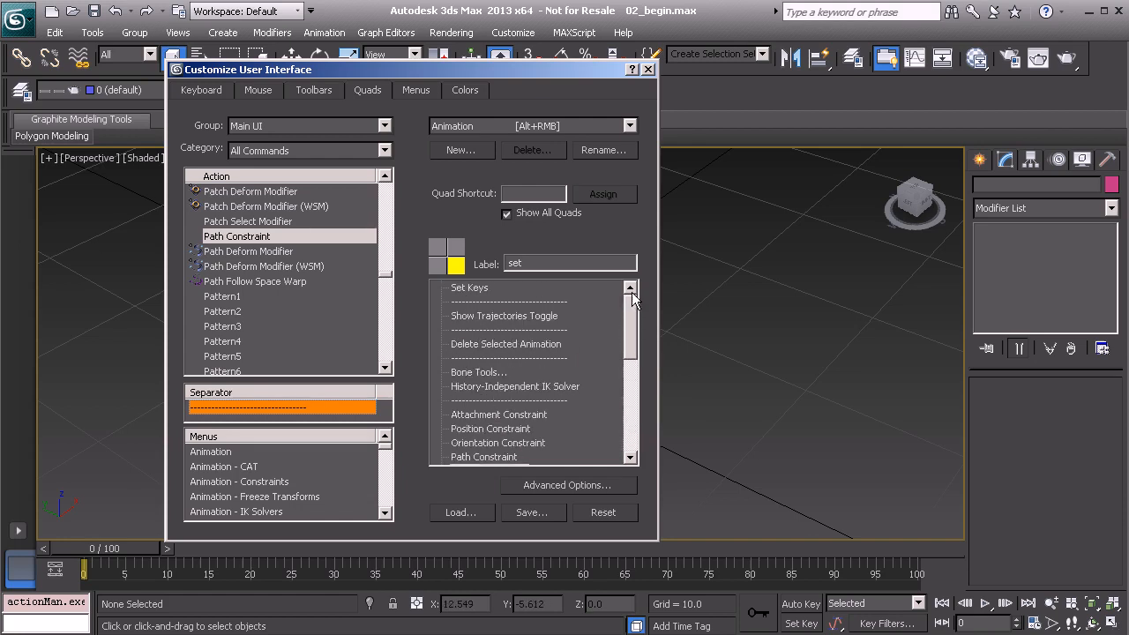
pyautogui.click(648, 70)
# - Move the Flexi_Cnt_Start01 control at the box's end as a test and undo the move
pyautogui.keyDown('alt'); pyautogui.moveTo(432, 360); pyautogui.dragTo(549, 297, button='middle'); pyautogui.keyUp('alt')
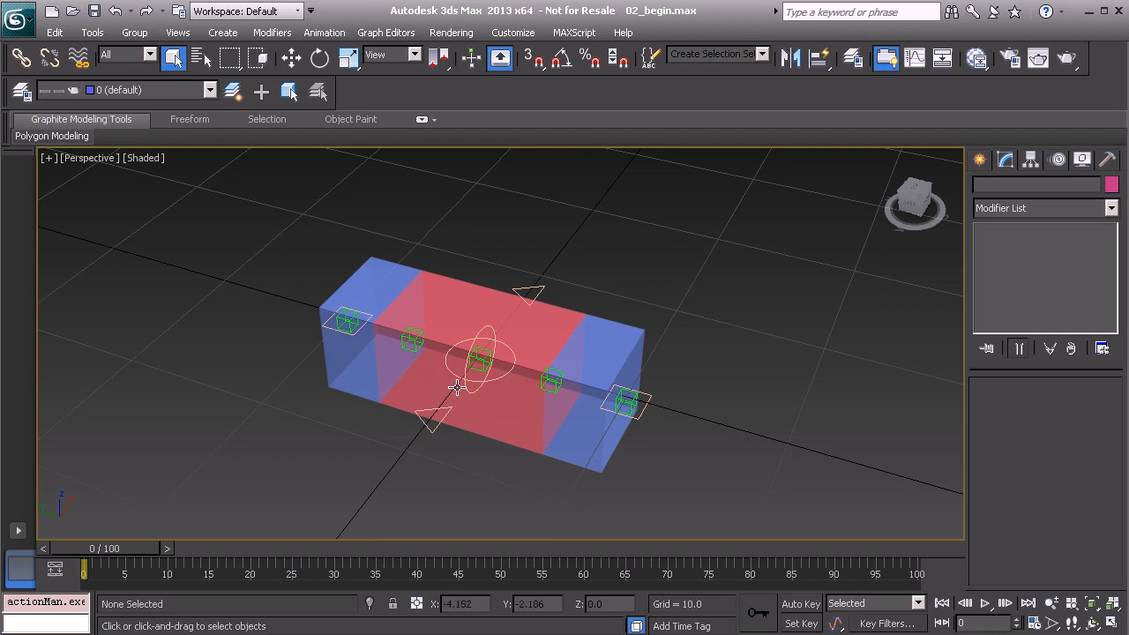
pyautogui.keyDown('alt'); pyautogui.moveTo(521, 361); pyautogui.dragTo(497, 355, button='middle'); pyautogui.keyUp('alt')
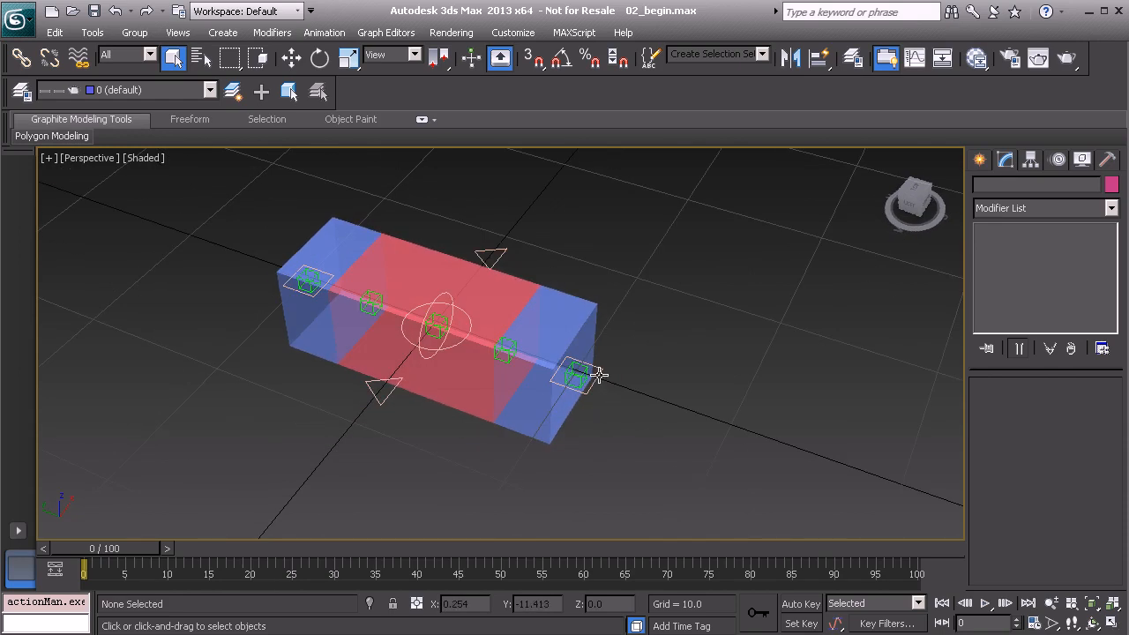
pyautogui.click(598, 375)
pyautogui.keyDown('alt'); pyautogui.moveTo(556, 386); pyautogui.dragTo(455, 373, button='middle'); pyautogui.keyUp('alt')
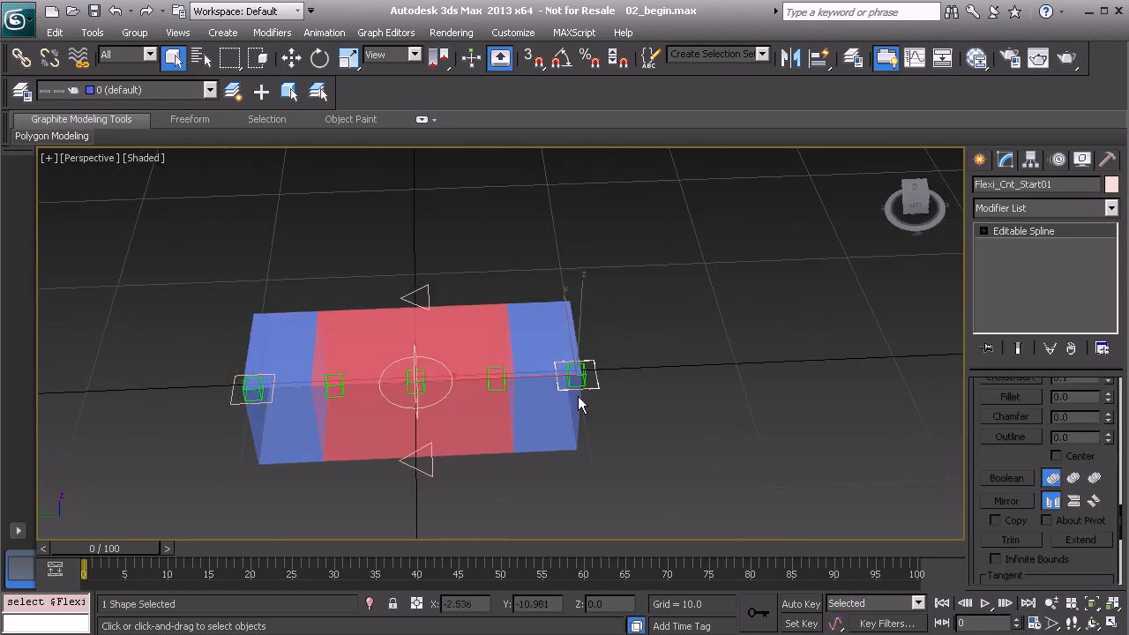
pyautogui.keyDown('alt'); pyautogui.moveTo(482, 415); pyautogui.dragTo(539, 385, button='middle'); pyautogui.keyUp('alt')
pyautogui.press('w')
pyautogui.moveTo(467, 351); pyautogui.dragTo(475, 283)
pyautogui.hotkey('ctrl', 'z')
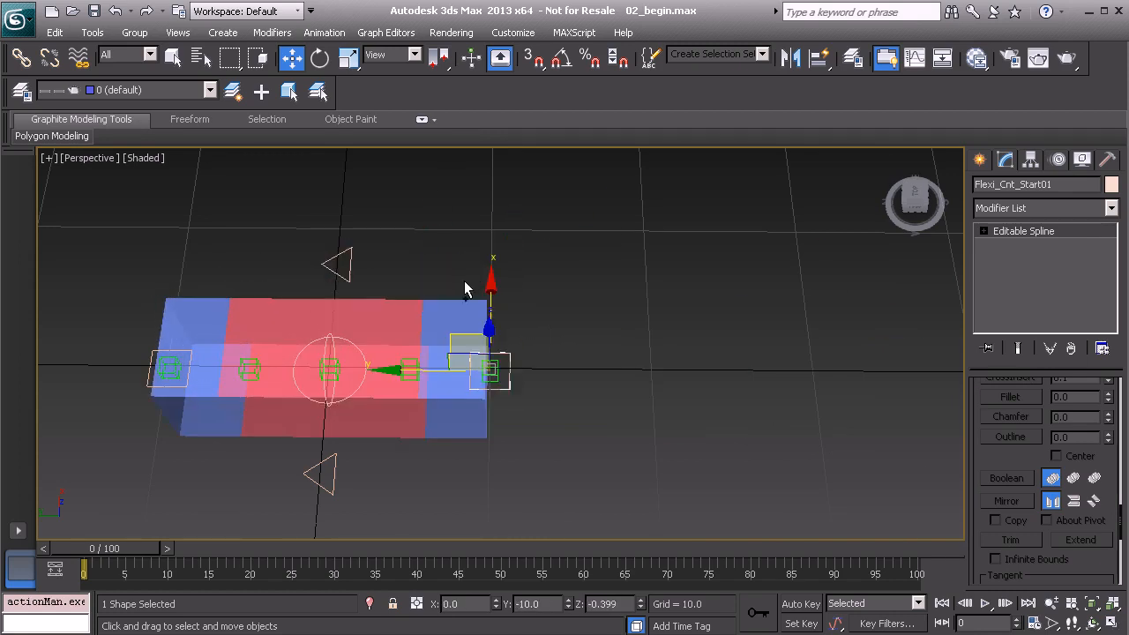
# - Move the Flexi_Cnt_Global01 control to about X 4.4, Y -1.1, Z 6.7 and rotate it about 30° around Y
pyautogui.click(348, 277)
pyautogui.keyDown('alt'); pyautogui.moveTo(462, 314); pyautogui.dragTo(410, 251, button='middle'); pyautogui.keyUp('alt')
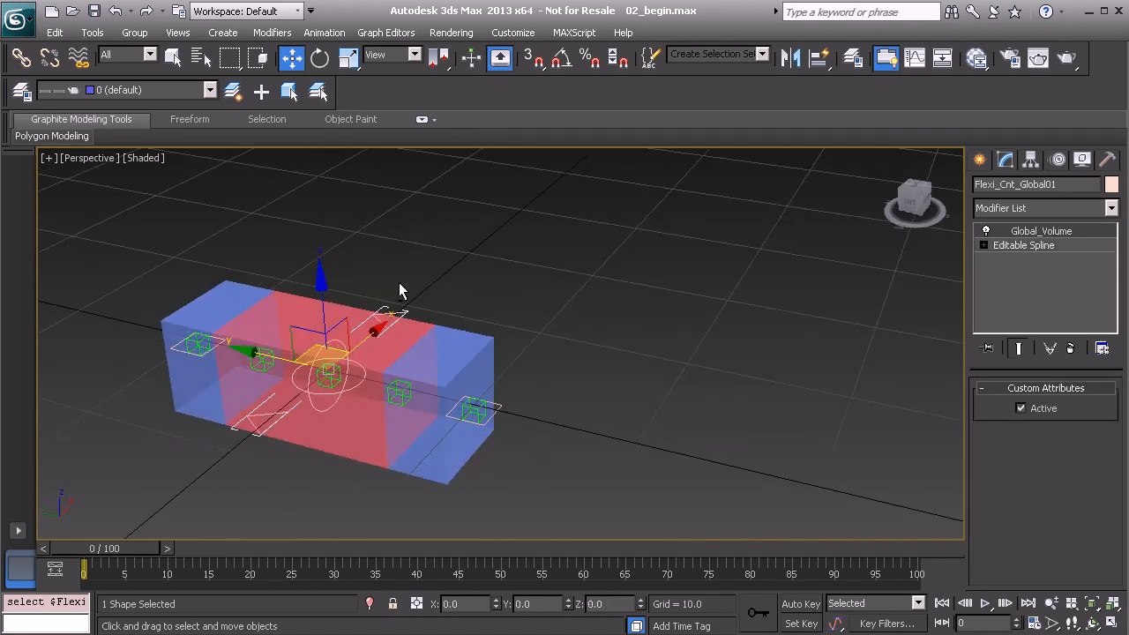
pyautogui.scroll(-2, 410, 250)
pyautogui.moveTo(391, 364); pyautogui.dragTo(452, 314)
pyautogui.press('e')
pyautogui.moveTo(459, 232); pyautogui.dragTo(479, 325)
pyautogui.moveTo(380, 241); pyautogui.dragTo(404, 196)
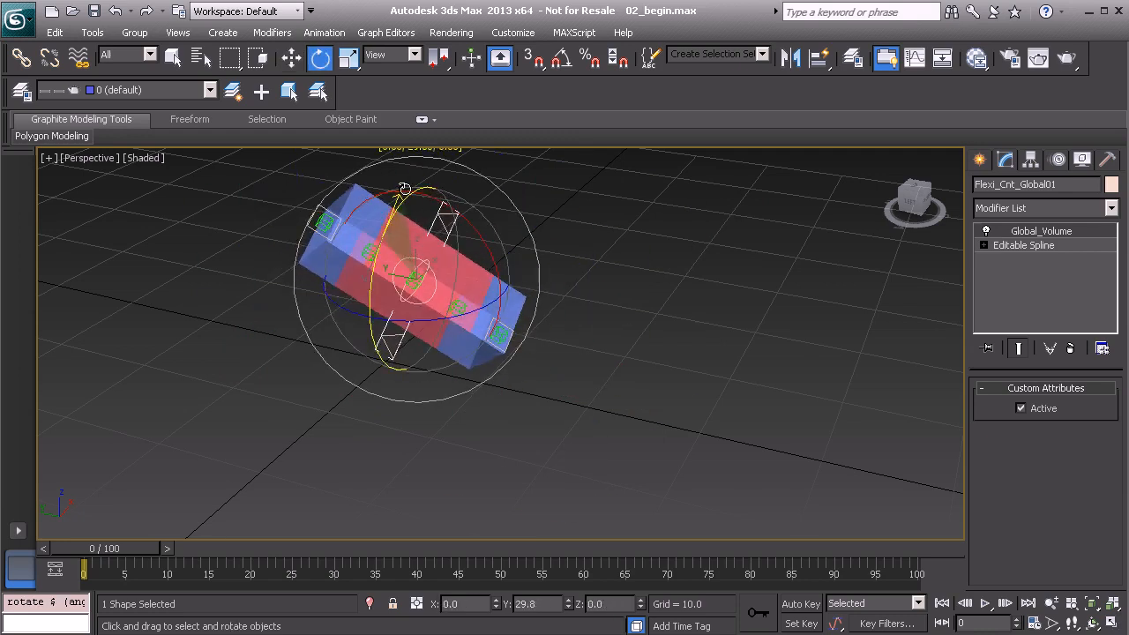
# - Try moving the control at the raised end of the rotated box, and undo that change
pyautogui.click(267, 207)
pyautogui.click(319, 209)
pyautogui.keyDown('alt'); pyautogui.moveTo(319, 209); pyautogui.dragTo(486, 310, button='middle'); pyautogui.keyUp('alt')
pyautogui.press('w')
pyautogui.moveTo(404, 328); pyautogui.dragTo(451, 330)
pyautogui.hotkey('ctrl', 'z')
pyautogui.hotkey('ctrl', 'z')
pyautogui.hotkey('ctrl', 'z')
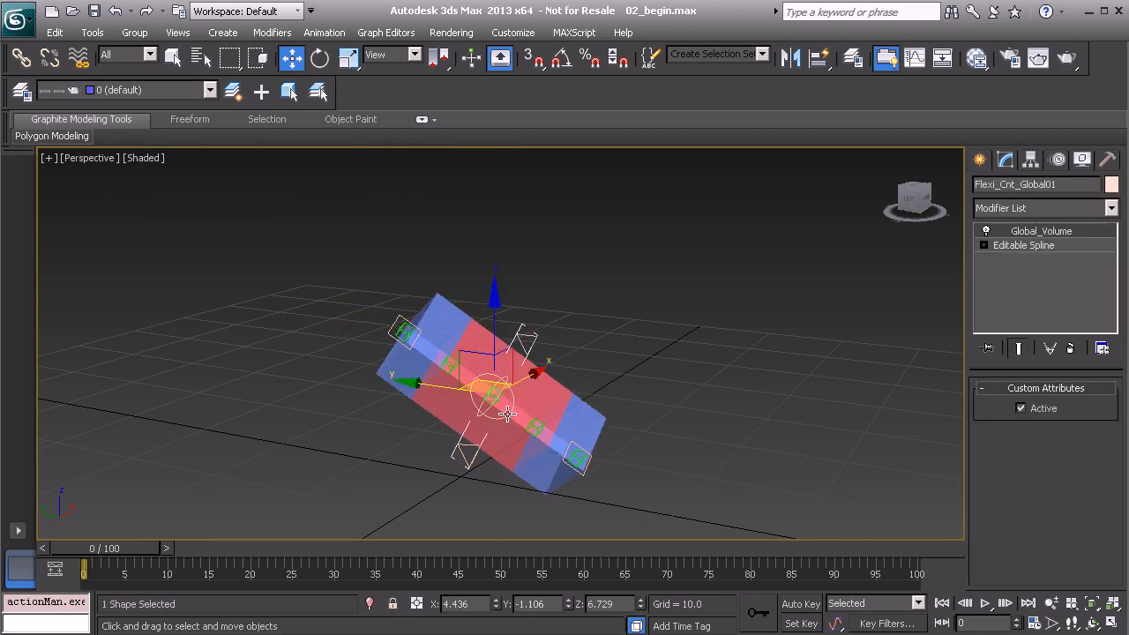
# - Reset the Flexi_Cnt_Global01 control to its frozen pose with Transform To Zero
pyautogui.rightClick(652, 304)
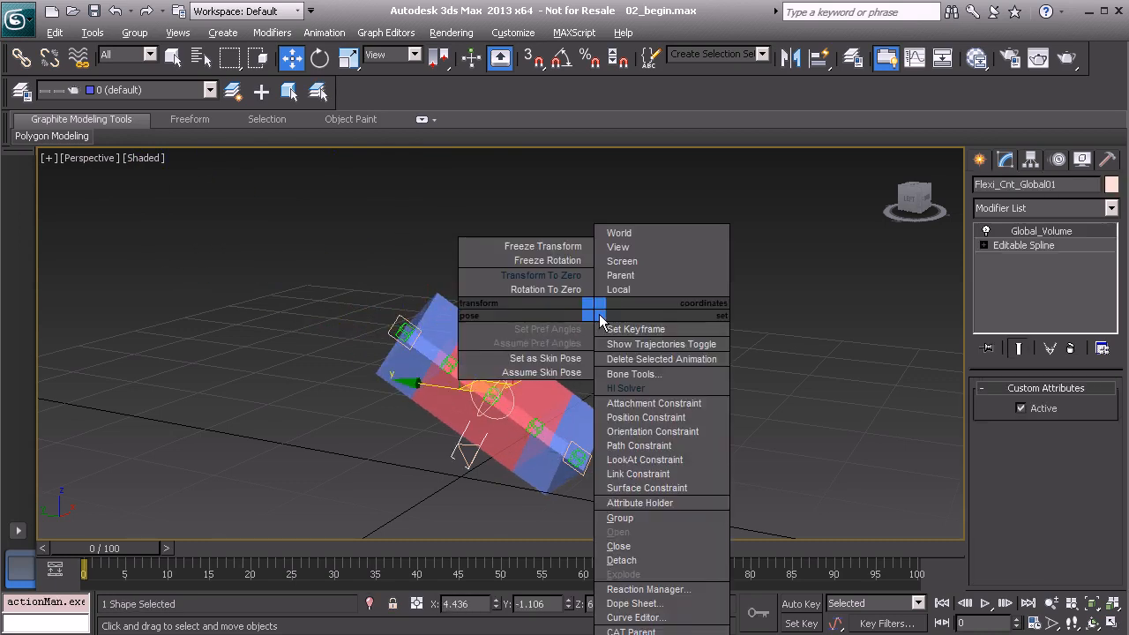
pyautogui.click(533, 288)
pyautogui.keyDown('alt'); pyautogui.moveTo(467, 463); pyautogui.dragTo(464, 413, button='middle'); pyautogui.keyUp('alt')
pyautogui.scroll(3, 464, 414)
pyautogui.scroll(3, 465, 360)
pyautogui.moveTo(449, 350)
pyautogui.mouseDown(button='middle')
pyautogui.moveTo(488, 412)
pyautogui.moveTo(453, 344)
pyautogui.mouseUp(button='middle')
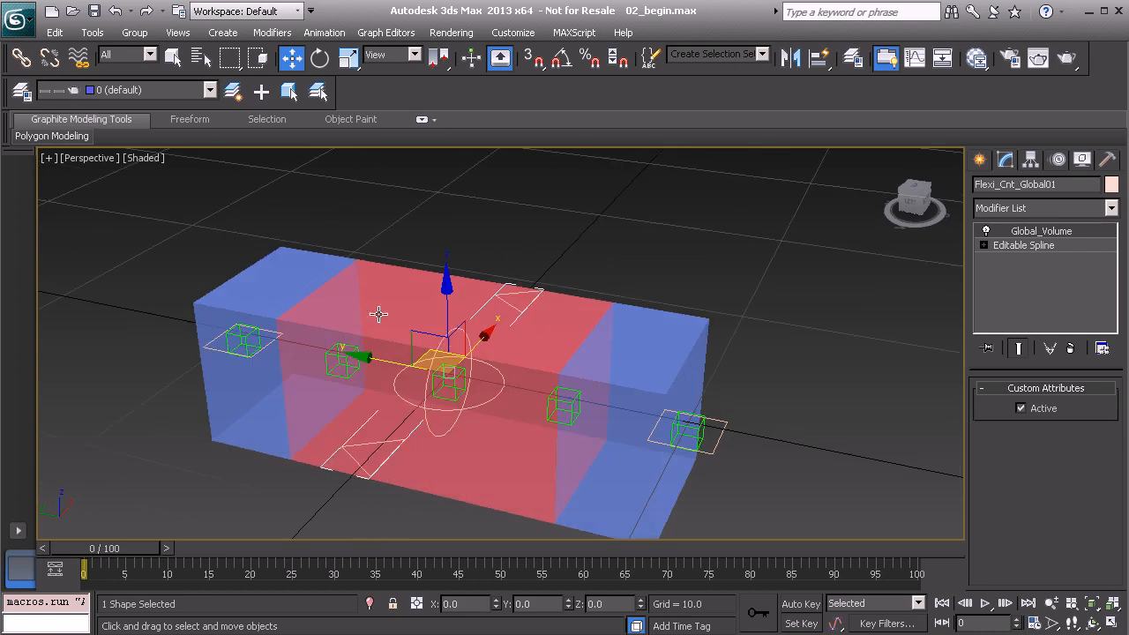
# - Inspect the scene's layer list, including the Flexi_Hidden and Mesh layers, and close it
pyautogui.click(23, 92)
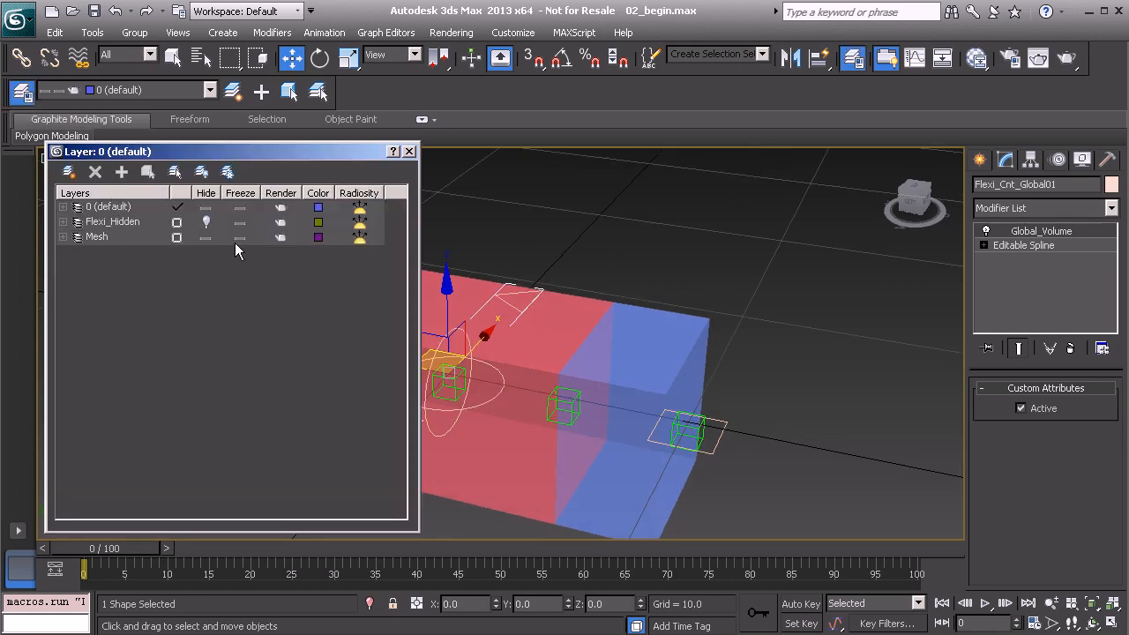
pyautogui.click(92, 236)
pyautogui.click(410, 151)
pyautogui.click(646, 237)
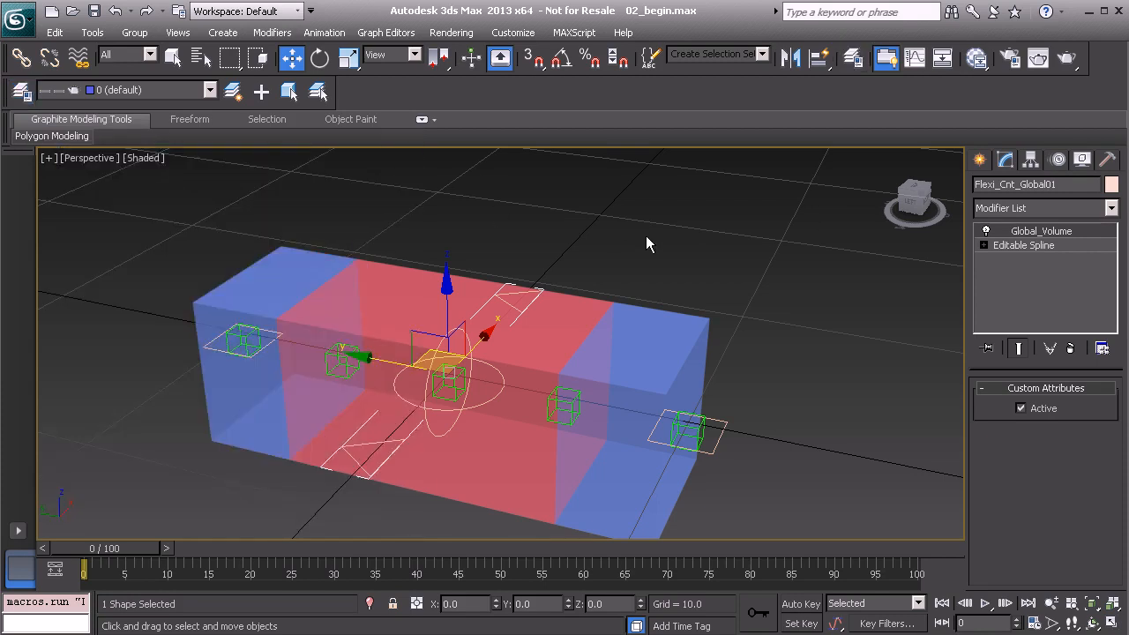
# - Try moving the Flexi_Mid_Bend01 control to about Y 5.2, Z 4.3, and undo the move
pyautogui.click(504, 373)
pyautogui.keyDown('alt'); pyautogui.moveTo(520, 375); pyautogui.dragTo(511, 348, button='middle'); pyautogui.keyUp('alt')
pyautogui.scroll(-4, 509, 380)
pyautogui.moveTo(513, 323)
pyautogui.mouseDown()
pyautogui.moveTo(512, 312)
pyautogui.moveTo(361, 255)
pyautogui.moveTo(641, 324)
pyautogui.moveTo(365, 373)
pyautogui.moveTo(517, 259)
pyautogui.moveTo(379, 197)
pyautogui.moveTo(476, 444)
pyautogui.moveTo(529, 189)
pyautogui.moveTo(517, 379)
pyautogui.moveTo(403, 290)
pyautogui.moveTo(494, 335)
pyautogui.mouseUp()
pyautogui.keyDown('alt'); pyautogui.moveTo(438, 265); pyautogui.dragTo(449, 323, button='middle'); pyautogui.keyUp('alt')
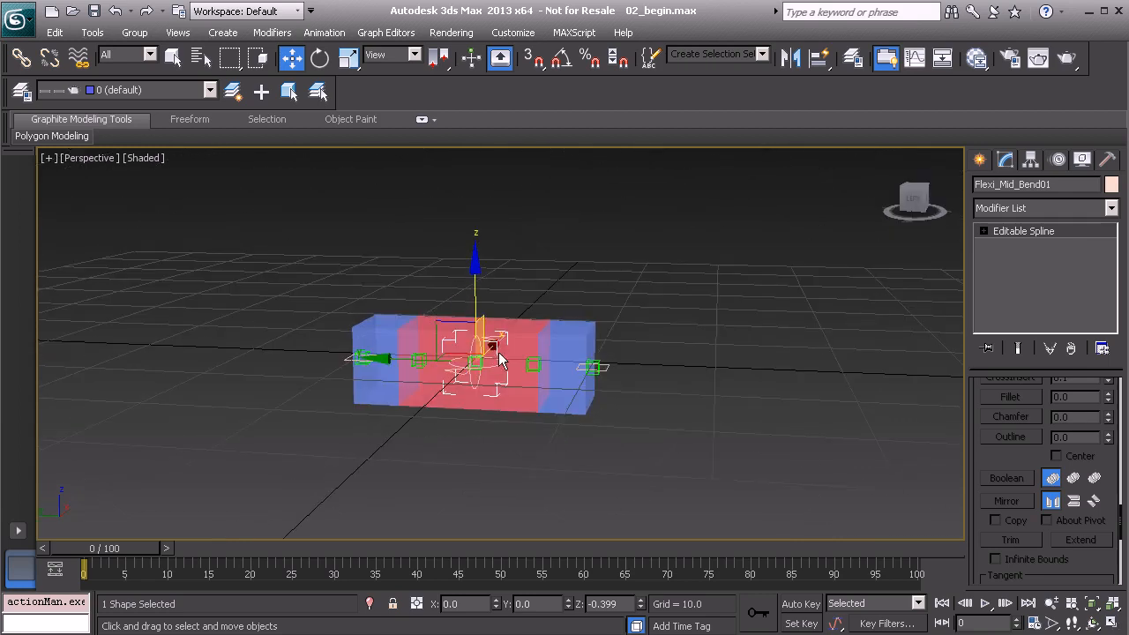
pyautogui.moveTo(494, 381); pyautogui.dragTo(381, 270)
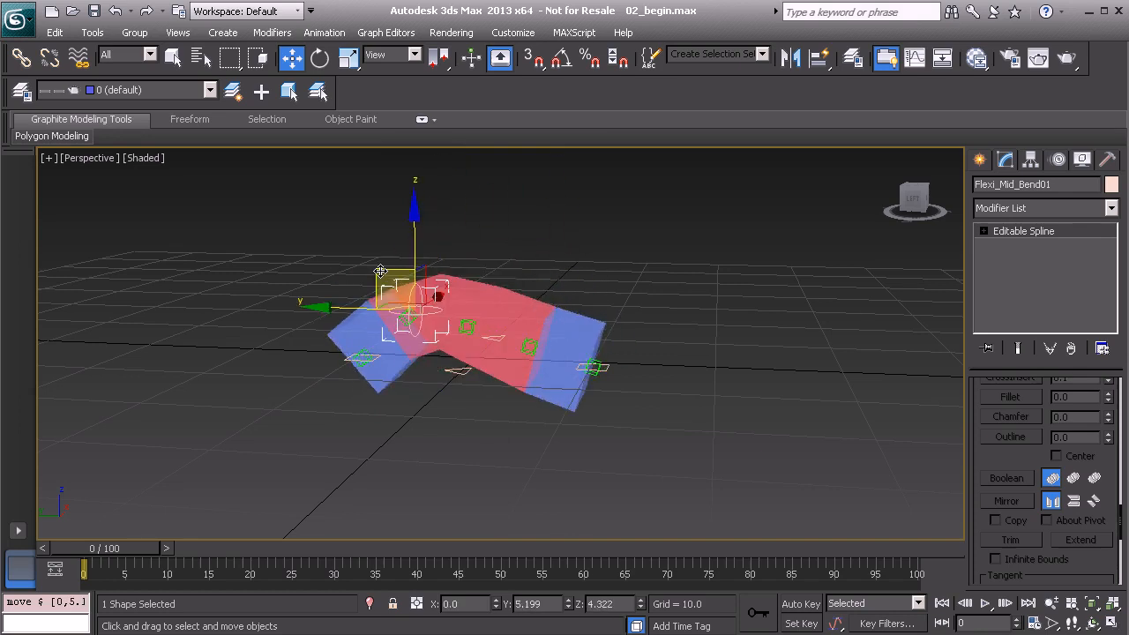
pyautogui.hotkey('ctrl', 'z')
# - Try bending the box into an arch by moving Flexi_Mid_Bend01 to about Y 2.6, Z 11.1, and undo it
pyautogui.keyDown('alt'); pyautogui.moveTo(533, 365); pyautogui.dragTo(569, 364, button='middle'); pyautogui.keyUp('alt')
pyautogui.keyDown('alt'); pyautogui.moveTo(520, 327); pyautogui.dragTo(433, 295, button='middle'); pyautogui.keyUp('alt')
pyautogui.moveTo(433, 327); pyautogui.dragTo(405, 197)
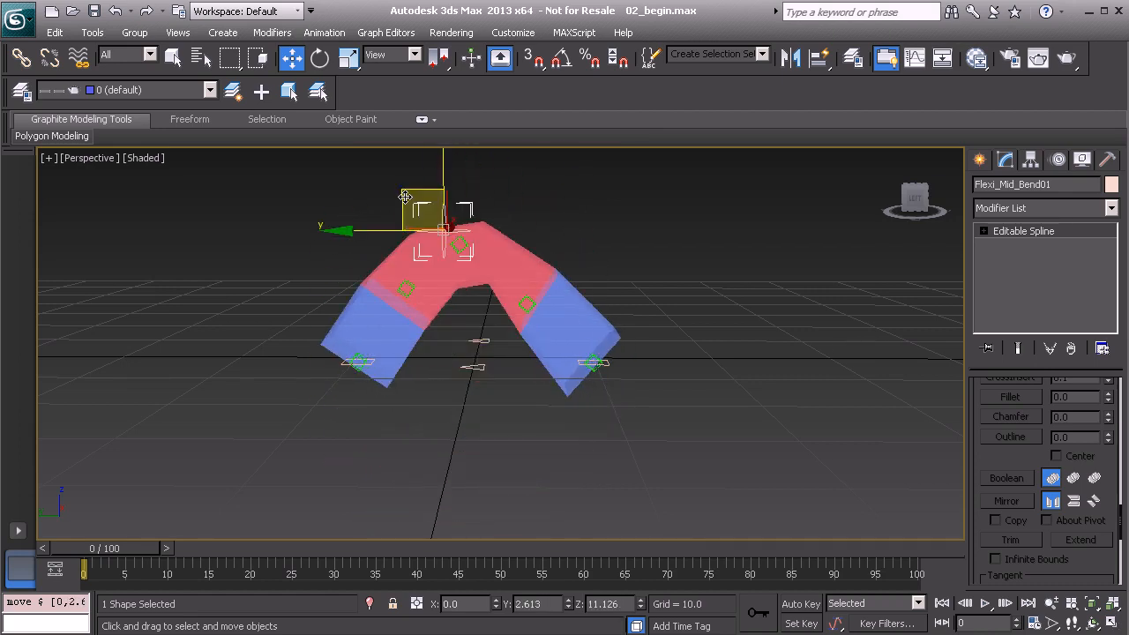
pyautogui.hotkey('ctrl', 'z')
pyautogui.keyDown('alt'); pyautogui.moveTo(516, 309); pyautogui.dragTo(481, 374, button='middle'); pyautogui.keyUp('alt')
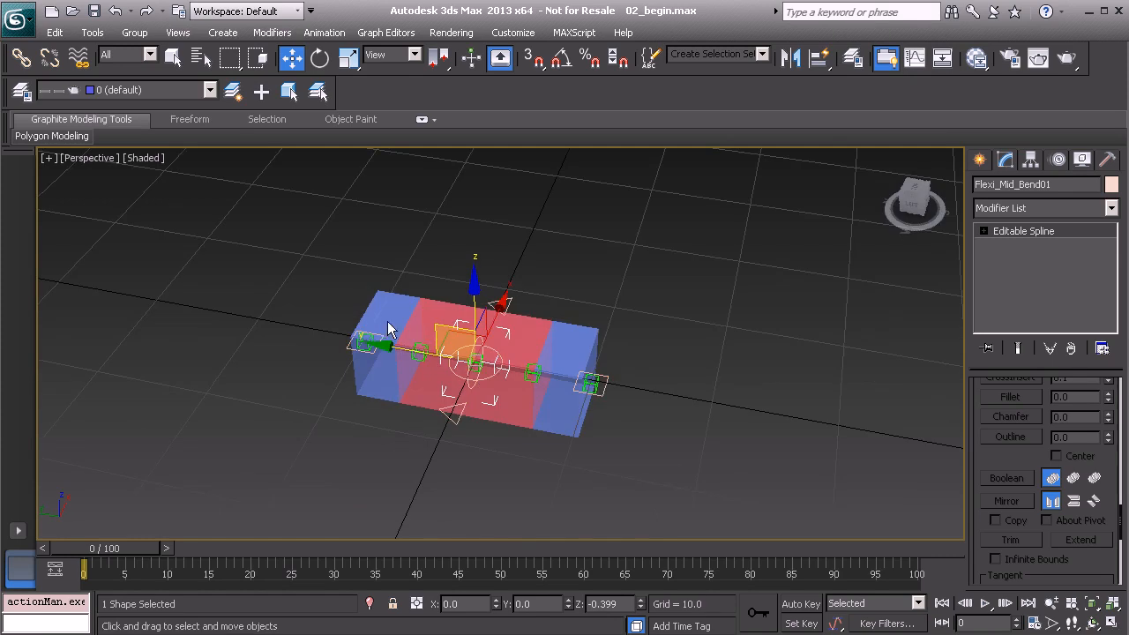
# - Try sliding the Flexi_Cnt_Start01 control along Y to stretch the box, cancel each move, and clear the selection
pyautogui.keyDown('alt'); pyautogui.moveTo(333, 319); pyautogui.dragTo(472, 388, button='middle'); pyautogui.keyUp('alt')
pyautogui.keyDown('alt'); pyautogui.moveTo(477, 334); pyautogui.dragTo(530, 392, button='middle'); pyautogui.keyUp('alt')
pyautogui.moveTo(525, 397)
pyautogui.mouseDown()
pyautogui.moveTo(812, 393)
pyautogui.moveTo(380, 388)
pyautogui.moveTo(816, 392)
pyautogui.moveTo(528, 393)
pyautogui.mouseUp()
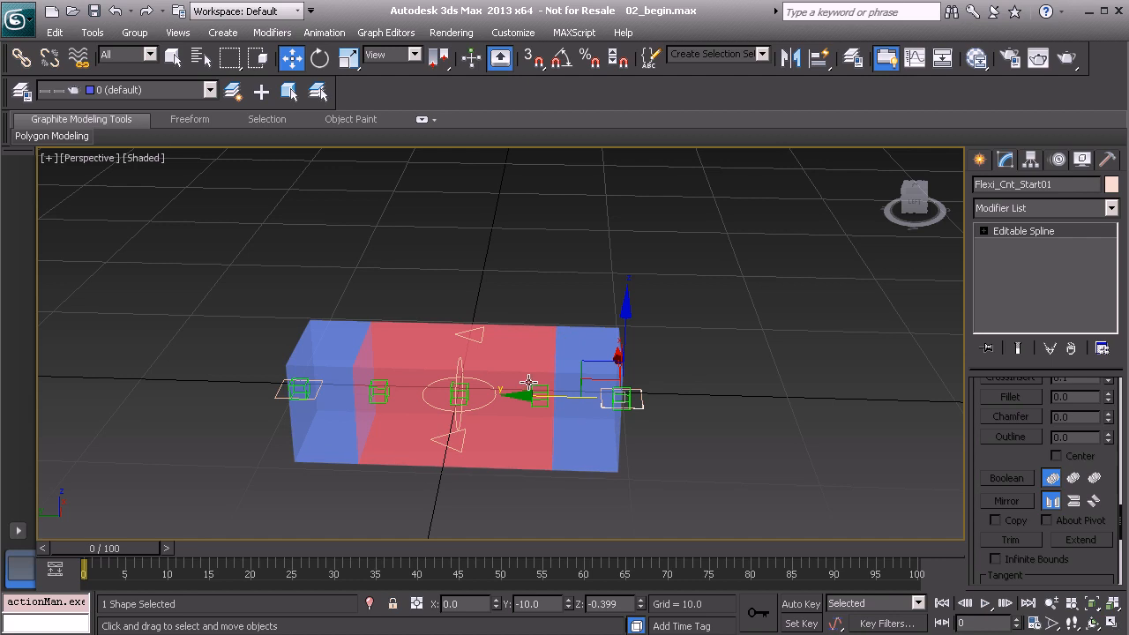
pyautogui.keyDown('alt'); pyautogui.moveTo(530, 385); pyautogui.dragTo(554, 400, button='middle'); pyautogui.keyUp('alt')
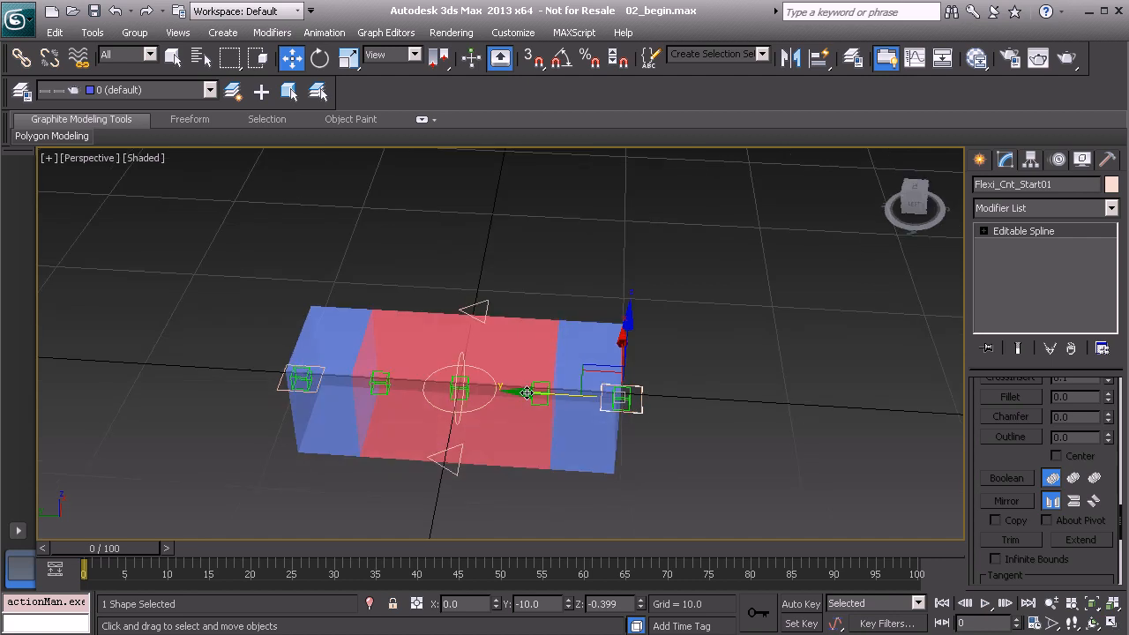
pyautogui.moveTo(522, 392); pyautogui.dragTo(977, 480)
pyautogui.rightClick(977, 481)
pyautogui.moveTo(517, 395); pyautogui.dragTo(736, 427)
pyautogui.rightClick(738, 430)
pyautogui.keyDown('alt'); pyautogui.moveTo(615, 328); pyautogui.dragTo(567, 325, button='middle'); pyautogui.keyUp('alt')
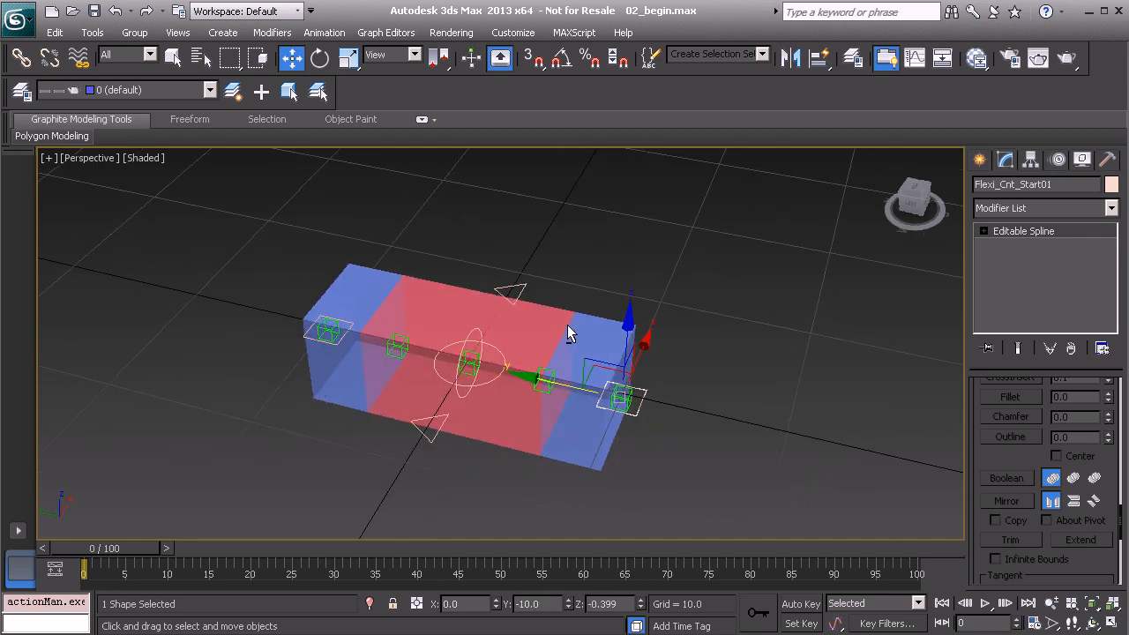
pyautogui.click(589, 251)
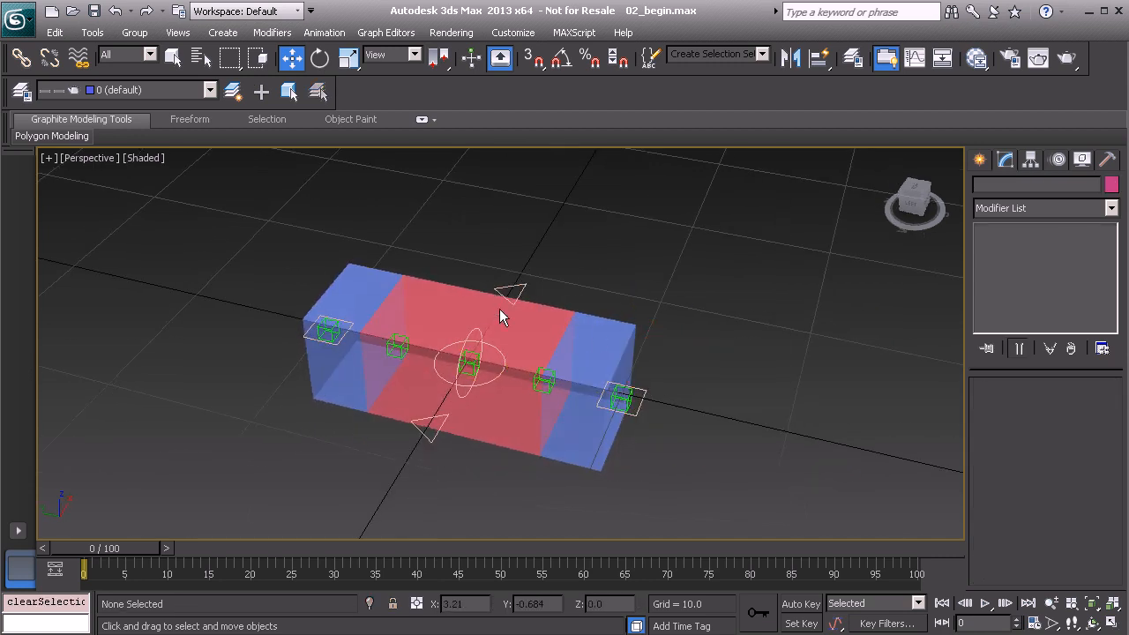
# - Rotate the Flexi_Cnt_Start01 control around the box's long axis to twist the box as a test
pyautogui.click(640, 398)
pyautogui.keyDown('alt'); pyautogui.moveTo(622, 412); pyautogui.dragTo(401, 349, button='middle'); pyautogui.keyUp('alt')
pyautogui.click(340, 312)
pyautogui.click(645, 399)
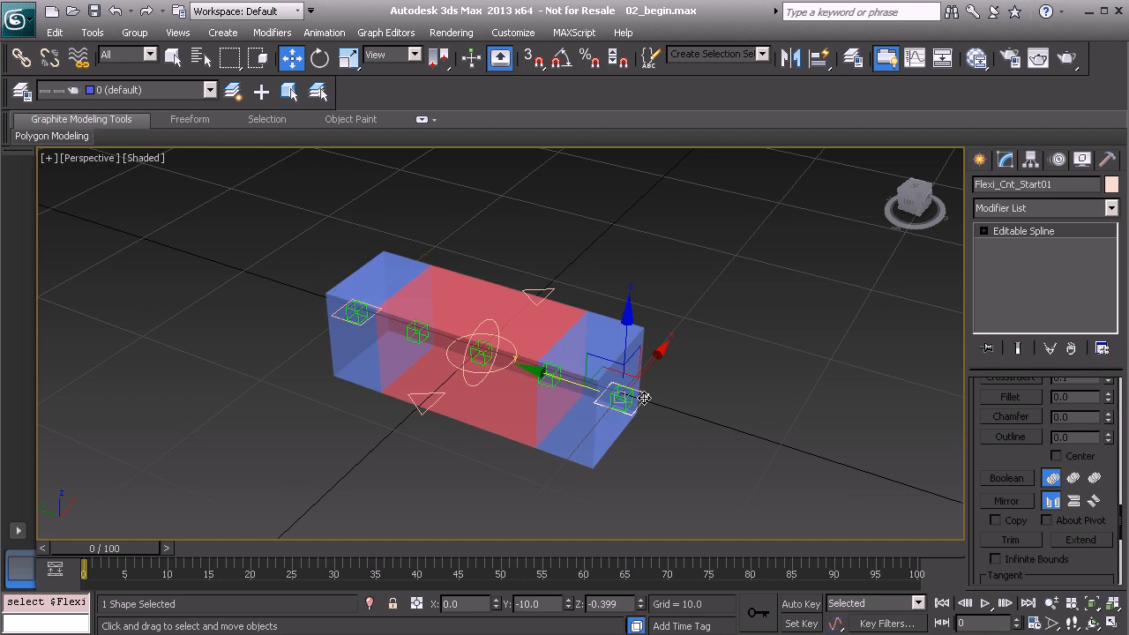
pyautogui.press('e')
pyautogui.moveTo(645, 398); pyautogui.dragTo(615, 365)
pyautogui.rightClick(615, 365)
# - Try moving the Flexi_Mid_Bend01 control in the XZ plane on the twisted box, and cancel the move
pyautogui.click(447, 266)
pyautogui.click(486, 320)
pyautogui.keyDown('alt'); pyautogui.moveTo(538, 344); pyautogui.dragTo(490, 309, button='middle'); pyautogui.keyUp('alt')
pyautogui.press('w')
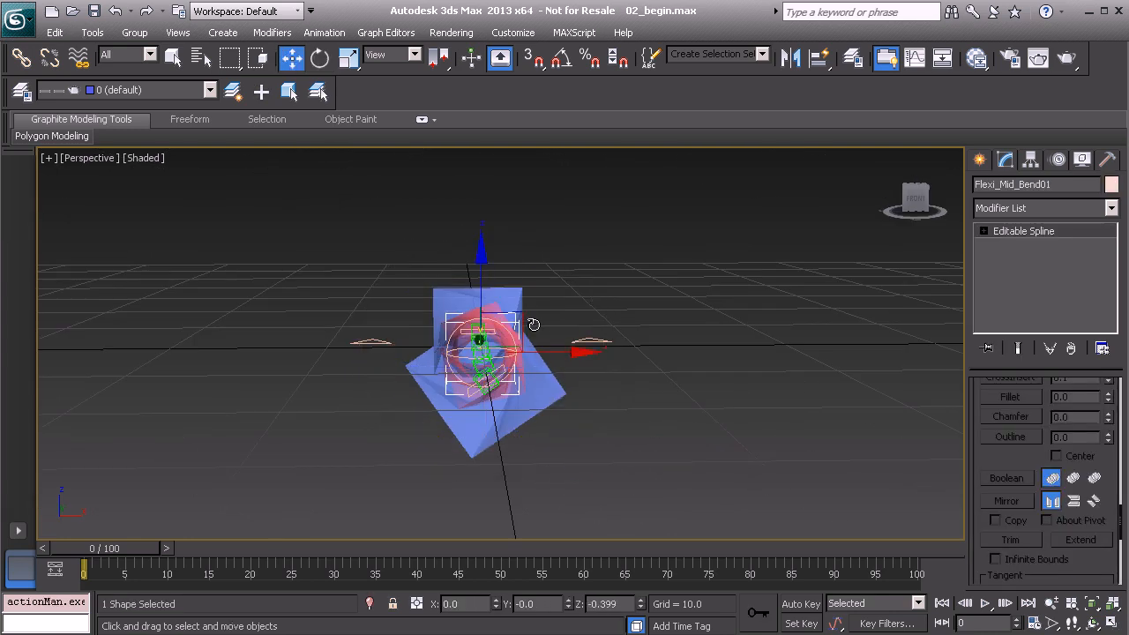
pyautogui.moveTo(534, 324); pyautogui.dragTo(491, 275)
pyautogui.rightClick(491, 275)
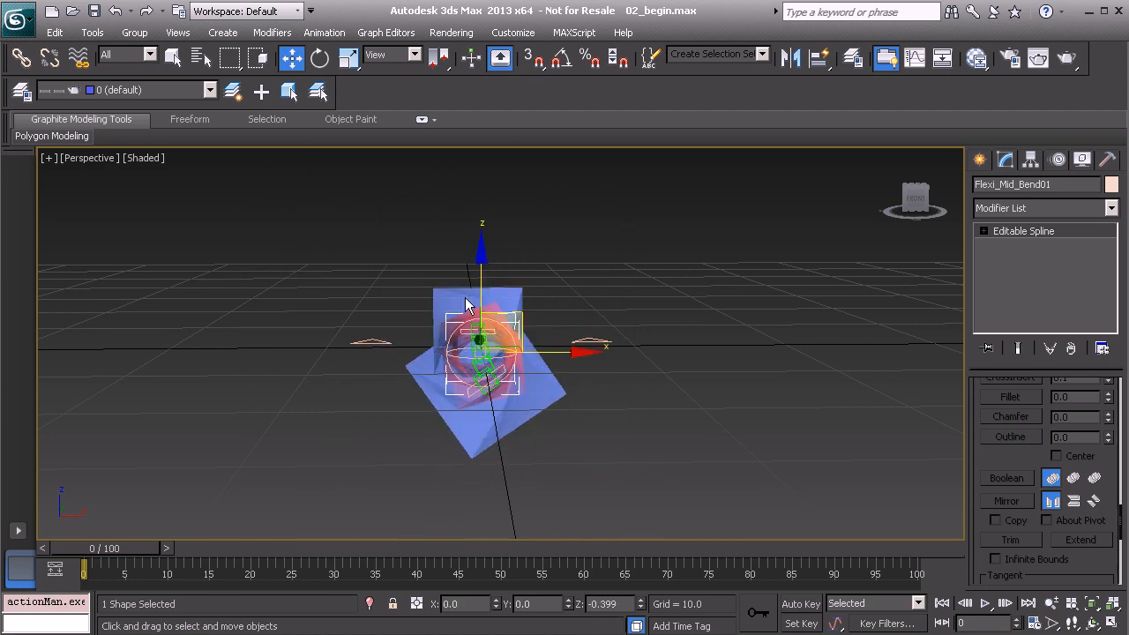
pyautogui.hotkey('ctrl', 'z')
pyautogui.keyDown('alt'); pyautogui.moveTo(436, 301); pyautogui.dragTo(573, 345, button='middle'); pyautogui.keyUp('alt')
# - Reset the Flexi_Cnt_Start01 control with Transform To Zero and clear the selection
pyautogui.click(829, 380)
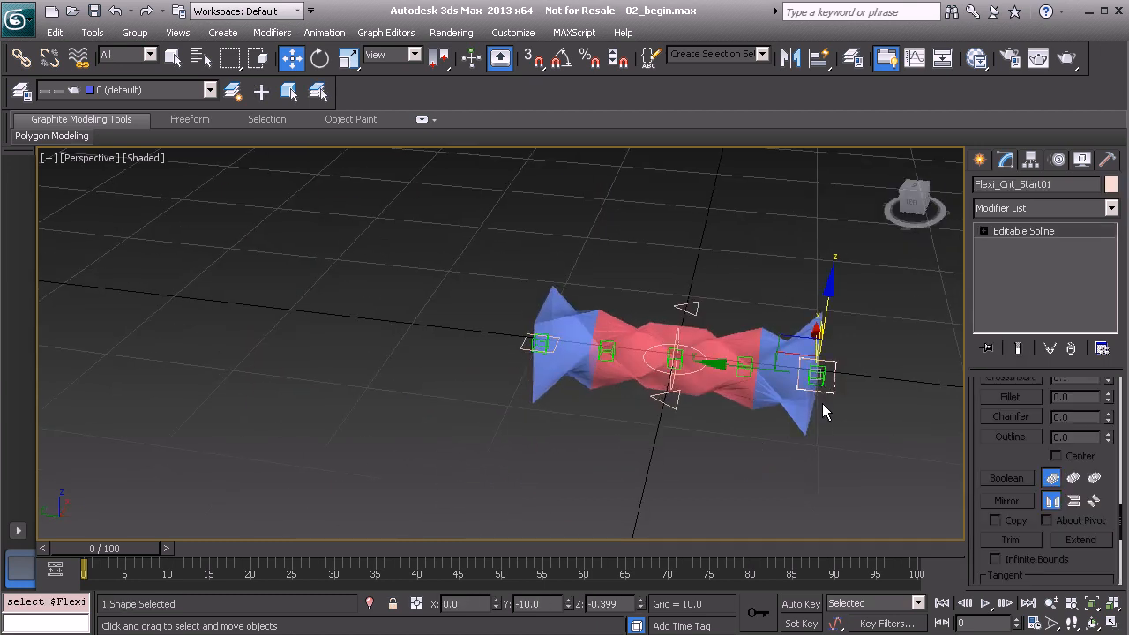
pyautogui.moveTo(825, 411); pyautogui.dragTo(670, 411, button='middle')
pyautogui.keyDown('alt'); pyautogui.rightClick(585, 267); pyautogui.keyUp('alt')
pyautogui.click(529, 240)
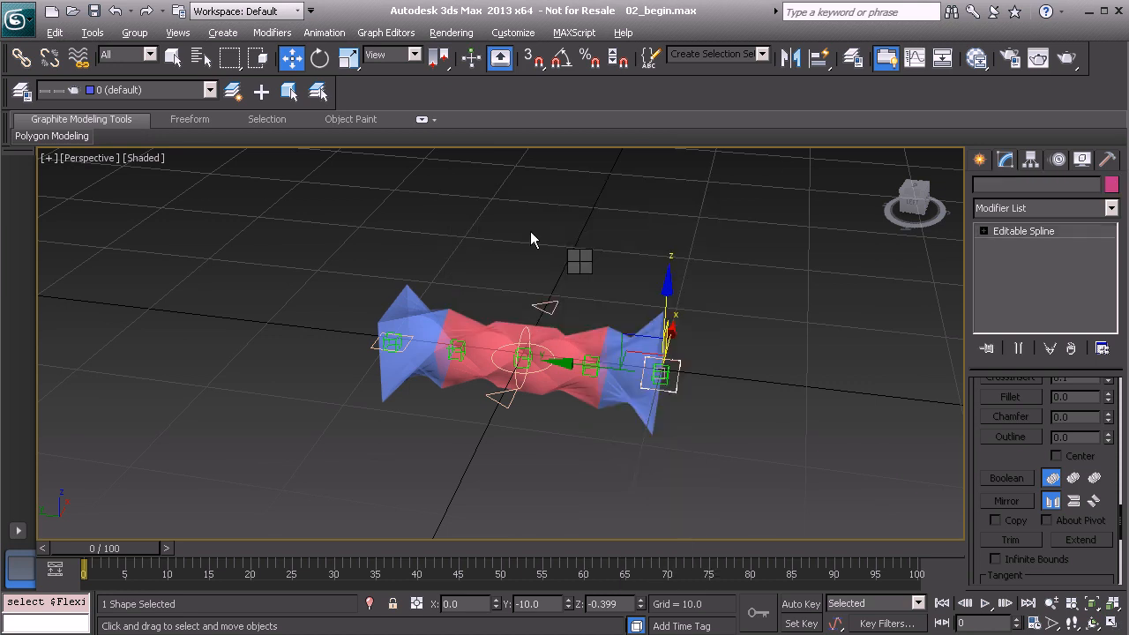
pyautogui.keyDown('alt'); pyautogui.moveTo(532, 236); pyautogui.dragTo(560, 248, button='middle'); pyautogui.keyUp('alt')
pyautogui.click(560, 248)
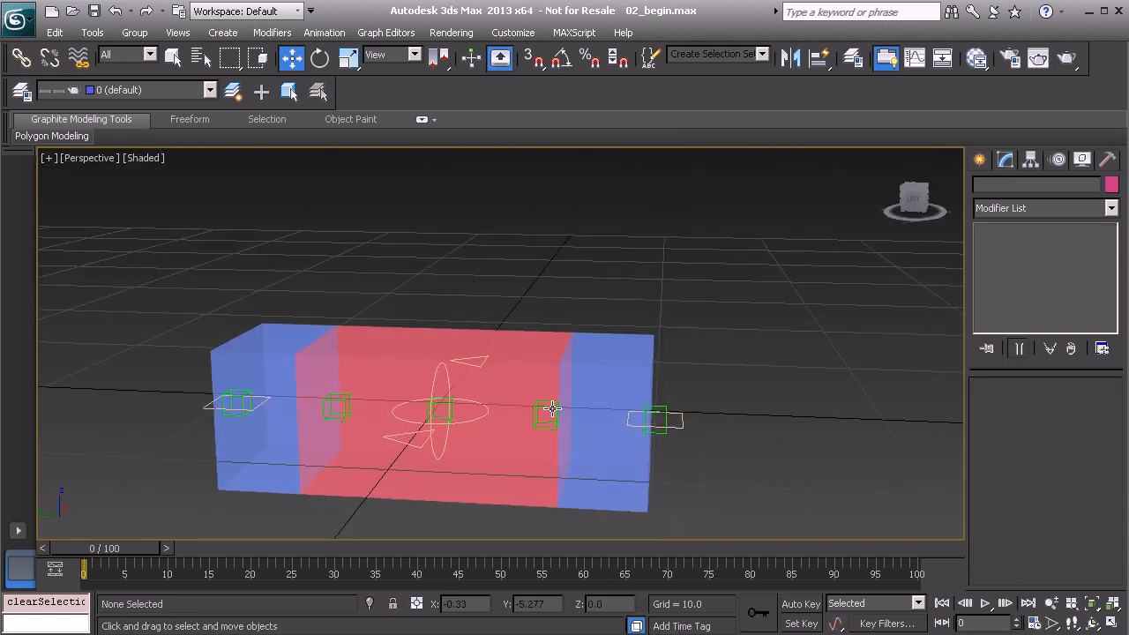
# - Try raising a bone helper inside the box's red section, and undo the move
pyautogui.click(546, 406)
pyautogui.moveTo(331, 416); pyautogui.dragTo(319, 240)
pyautogui.hotkey('ctrl', 'z')
# - Move the Flexi_Bone_B01 helper to about Y -4.3, Z 5.3, try rotating it, and undo the rotation
pyautogui.click(548, 404)
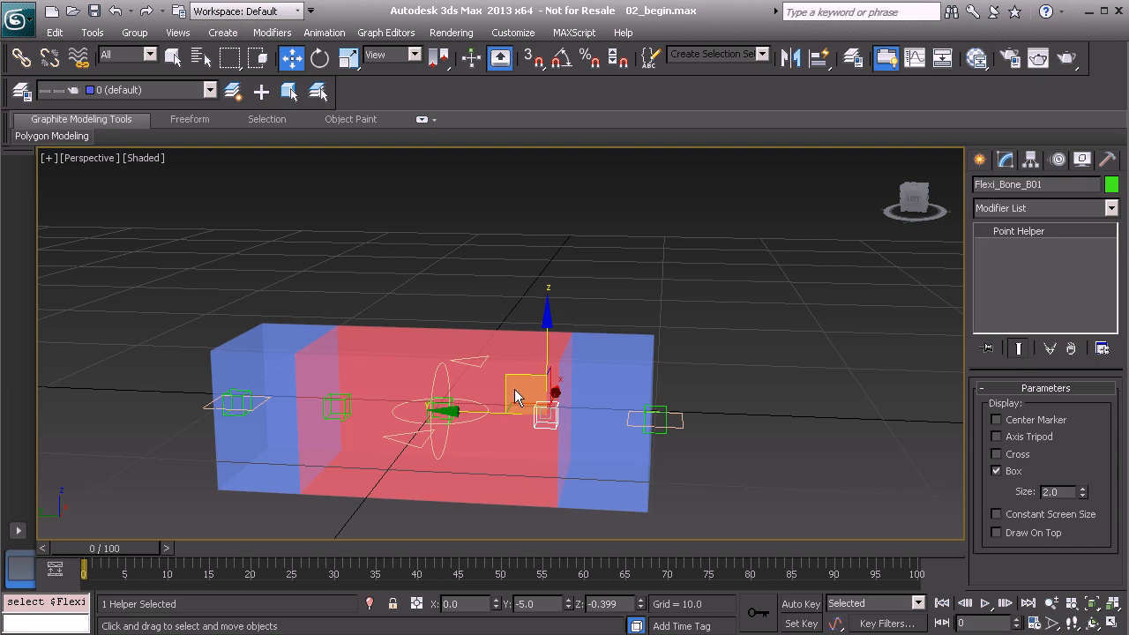
pyautogui.moveTo(516, 379); pyautogui.dragTo(499, 282)
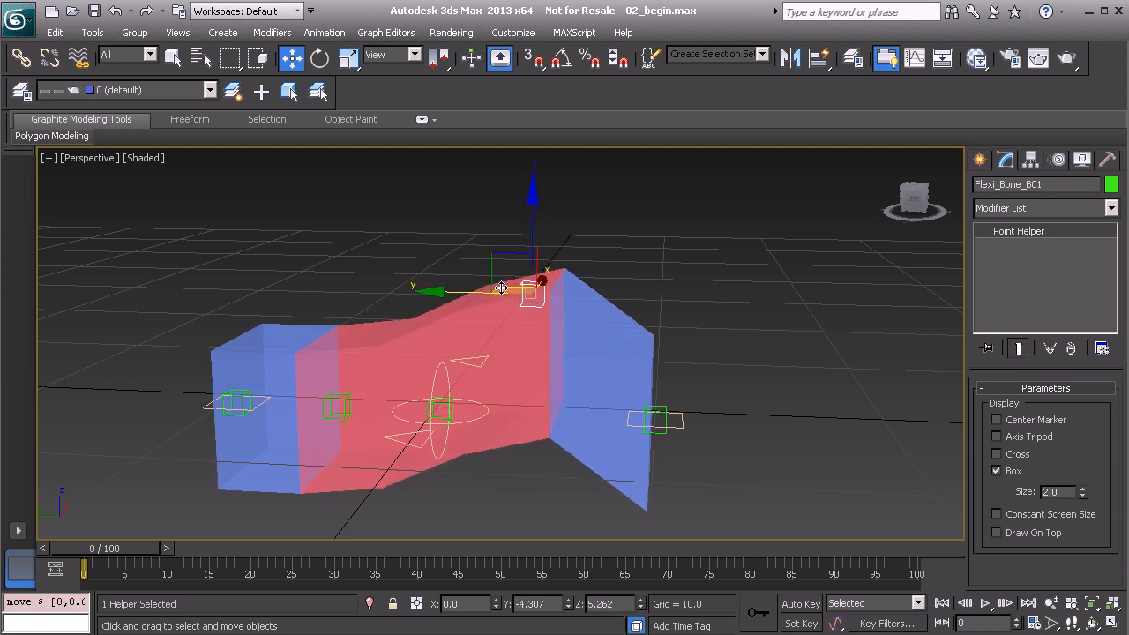
pyautogui.press('e')
pyautogui.press('z')
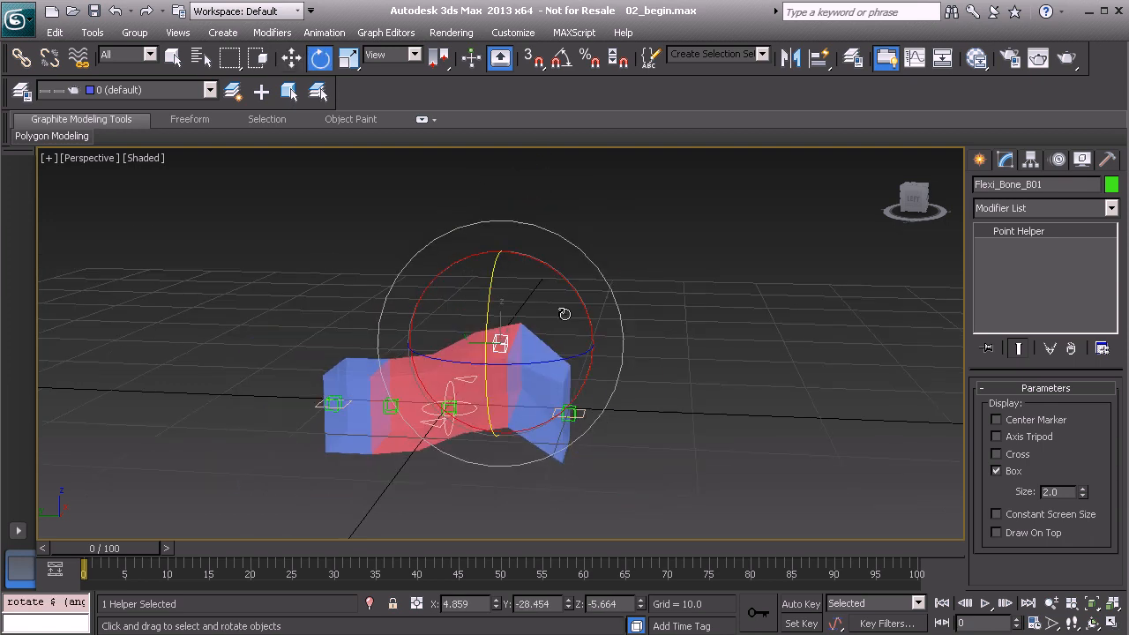
pyautogui.hotkey('ctrl', 'z')
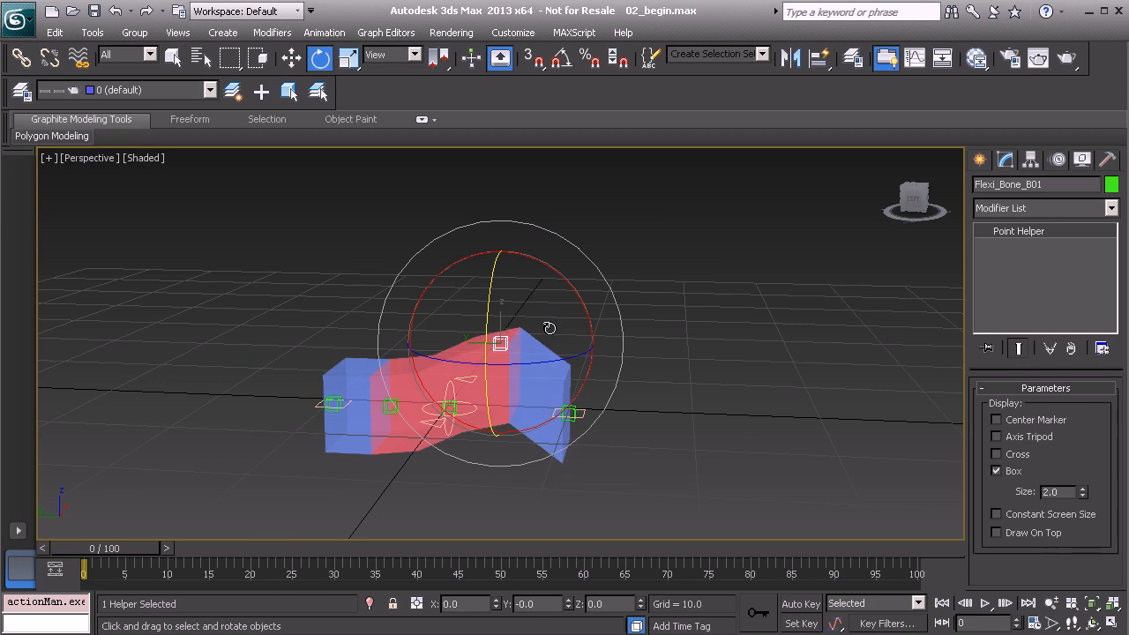
# - Try scaling the Flexi_Bone_B01 helper uniformly to about 208%, undo its scale and move, and deselect it
pyautogui.press('r')
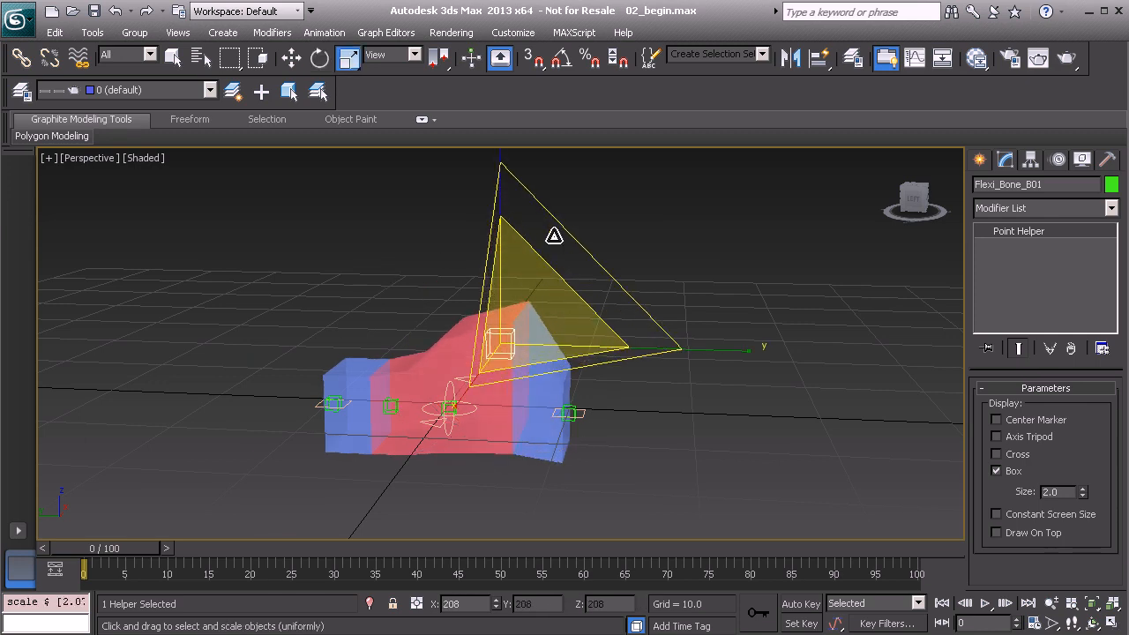
pyautogui.hotkey('ctrl', 'z')
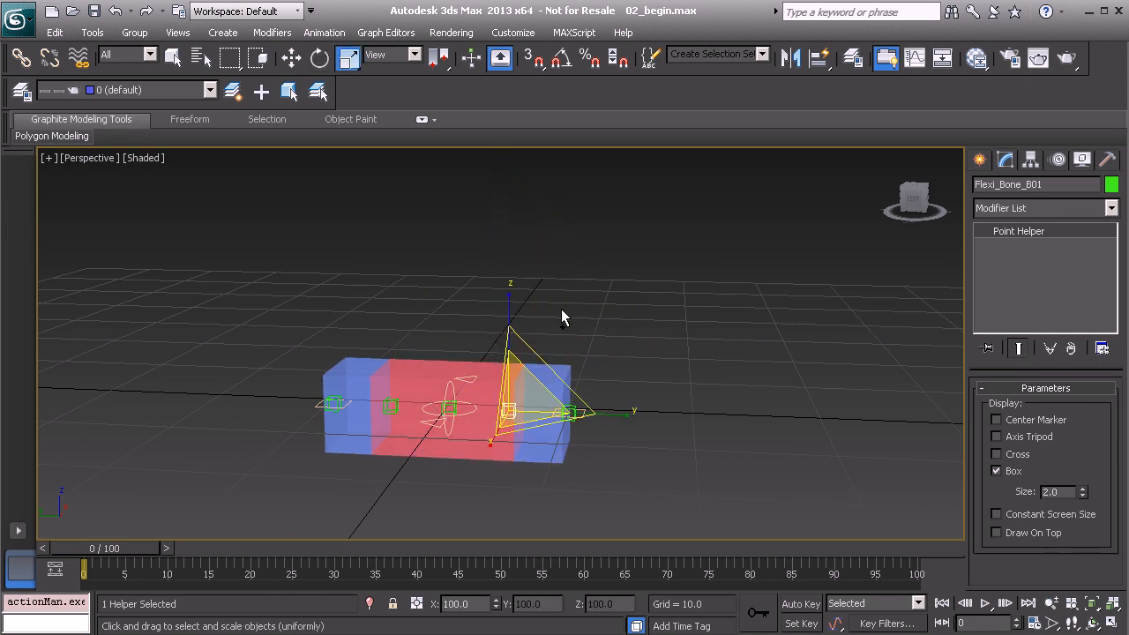
pyautogui.click(569, 316)
pyautogui.keyDown('alt'); pyautogui.moveTo(569, 317); pyautogui.dragTo(531, 368, button='middle'); pyautogui.keyUp('alt')
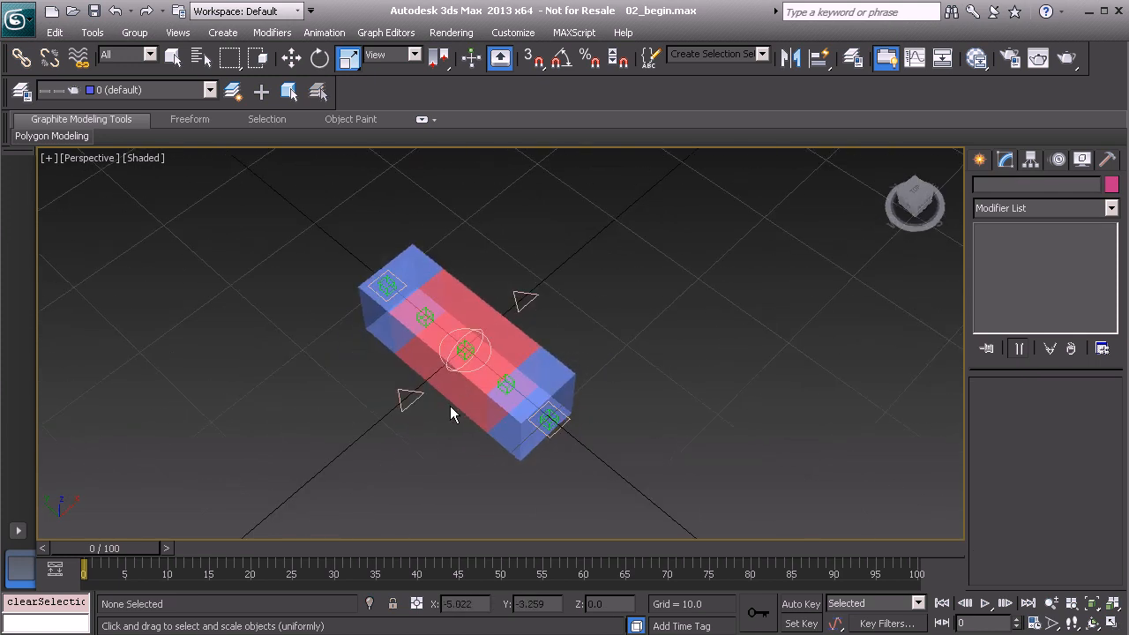
pyautogui.keyDown('alt'); pyautogui.moveTo(457, 393); pyautogui.dragTo(427, 373, button='middle'); pyautogui.keyUp('alt')
pyautogui.scroll(2, 461, 378)
pyautogui.scroll(1, 469, 379)
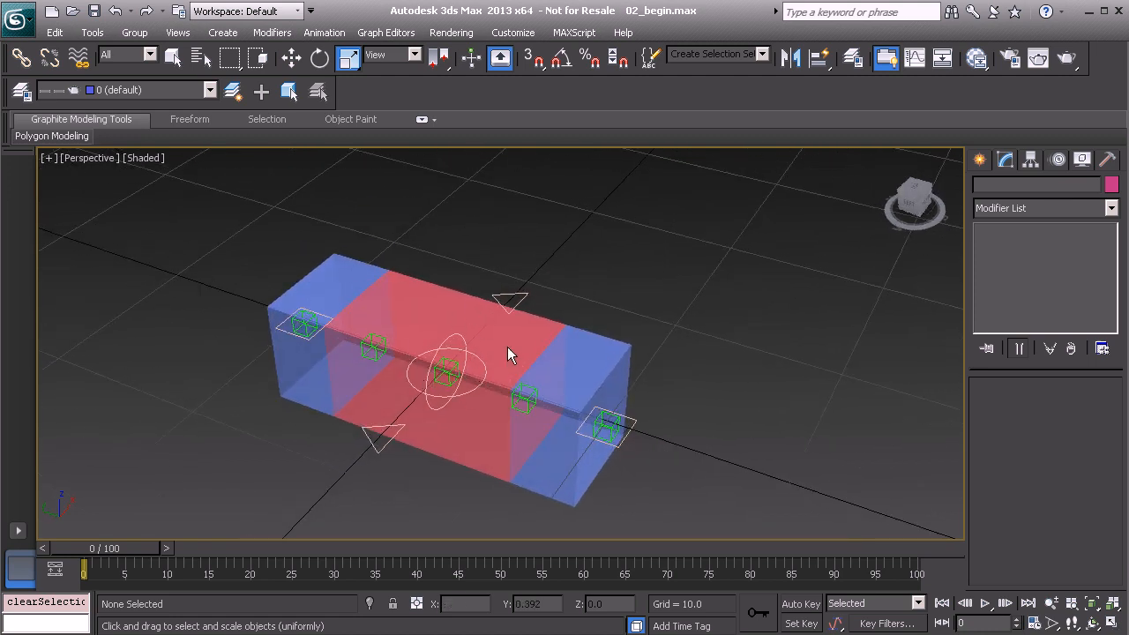
pyautogui.keyDown('alt'); pyautogui.moveTo(412, 373); pyautogui.dragTo(424, 394, button='middle'); pyautogui.keyUp('alt')
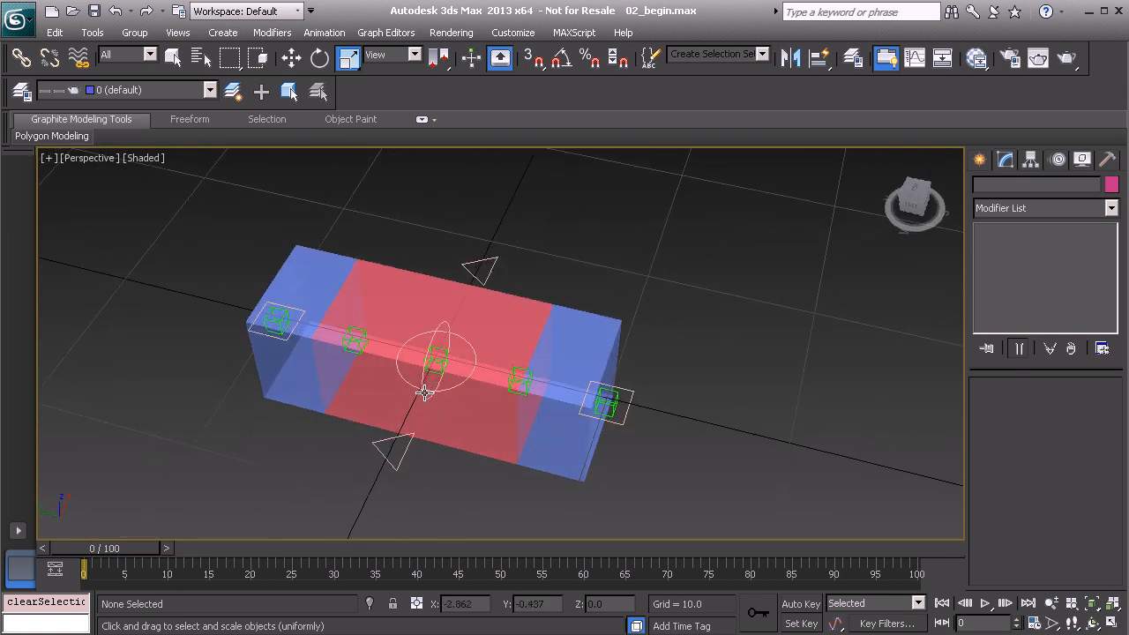
# - Try bending the box sideways by moving the Flexi_Mid_Bend01 control to about X 8.5, and undo the move
pyautogui.click(618, 397)
pyautogui.keyDown('alt'); pyautogui.moveTo(608, 401); pyautogui.dragTo(612, 430, button='middle'); pyautogui.keyUp('alt')
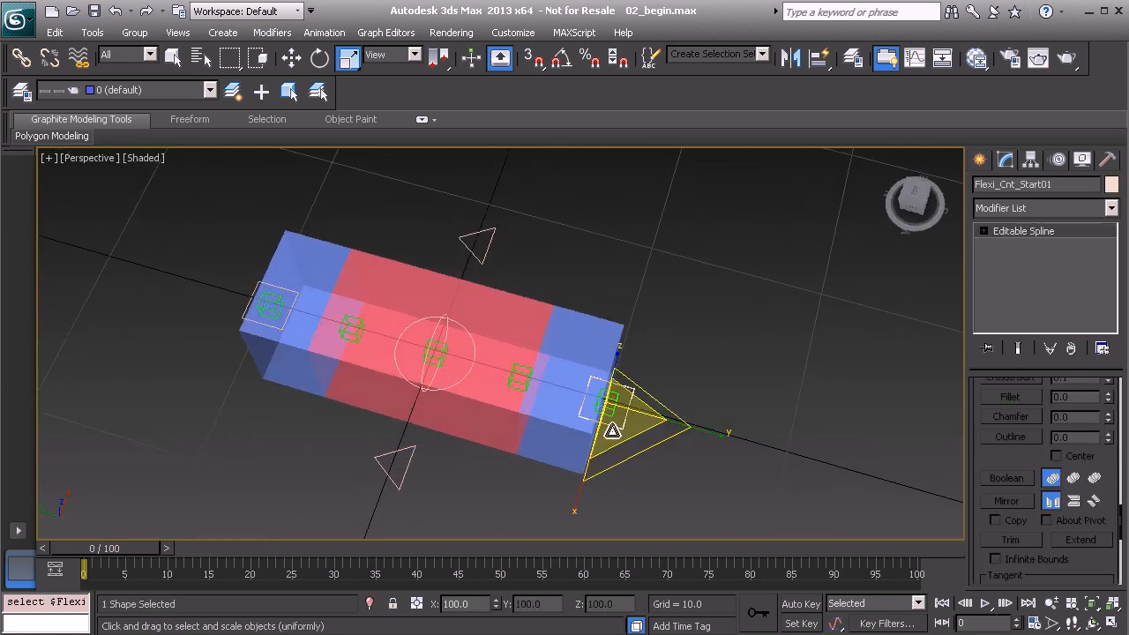
pyautogui.click(459, 326)
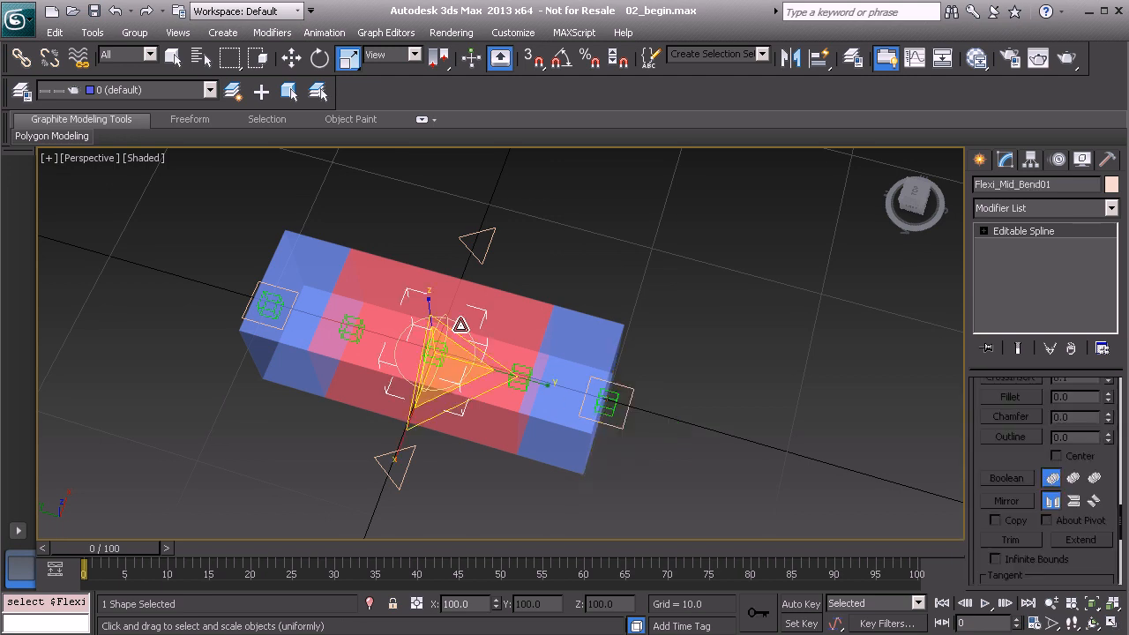
pyautogui.press('w')
pyautogui.moveTo(467, 276); pyautogui.dragTo(530, 154)
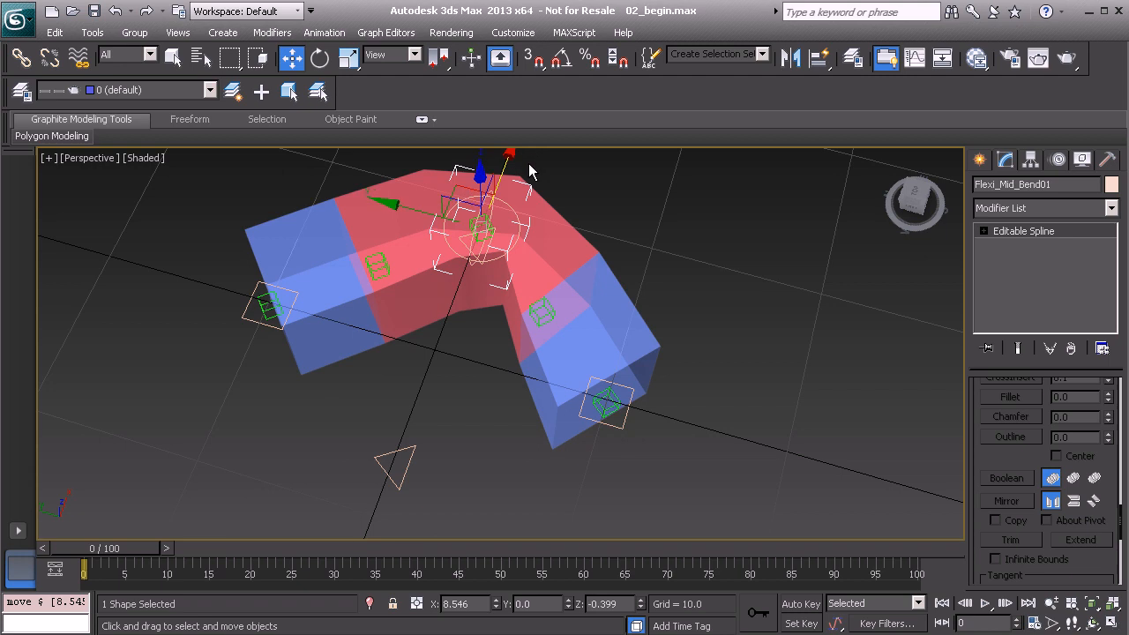
pyautogui.hotkey('ctrl', 'z')
# - Try a slighter sideways bend by moving Flexi_Mid_Bend01 to about X 2.1, undo it, and clear the selection
pyautogui.keyDown('alt'); pyautogui.moveTo(488, 350); pyautogui.dragTo(408, 326, button='middle'); pyautogui.keyUp('alt')
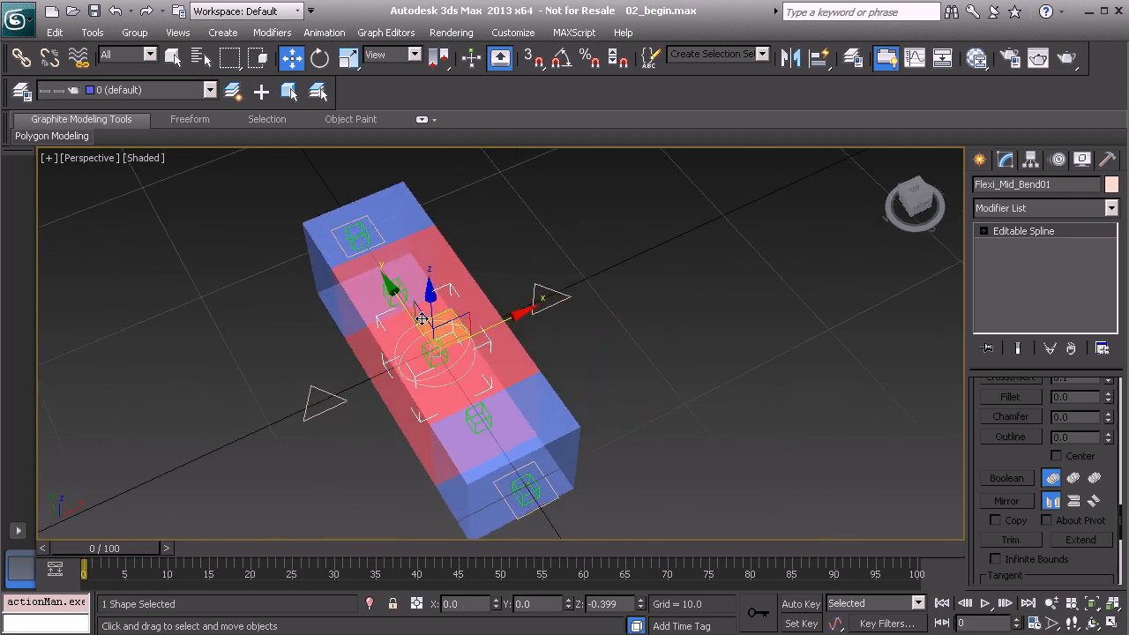
pyautogui.moveTo(523, 315); pyautogui.dragTo(575, 322)
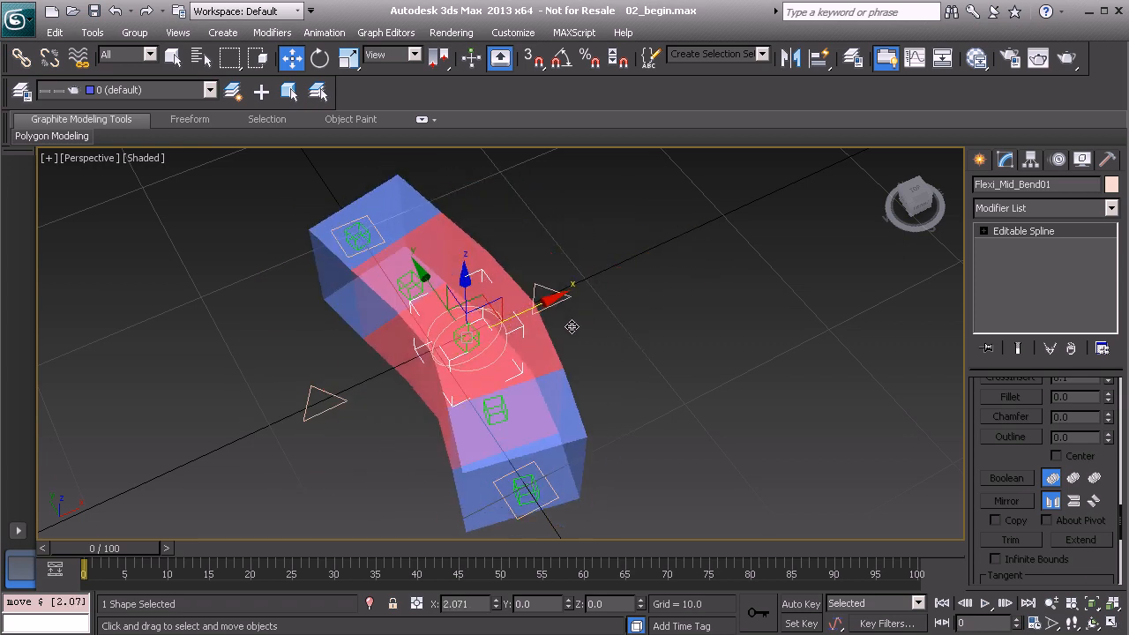
pyautogui.hotkey('ctrl', 'z')
pyautogui.keyDown('alt'); pyautogui.moveTo(383, 355); pyautogui.dragTo(559, 262, button='middle'); pyautogui.keyUp('alt')
pyautogui.click(559, 262)
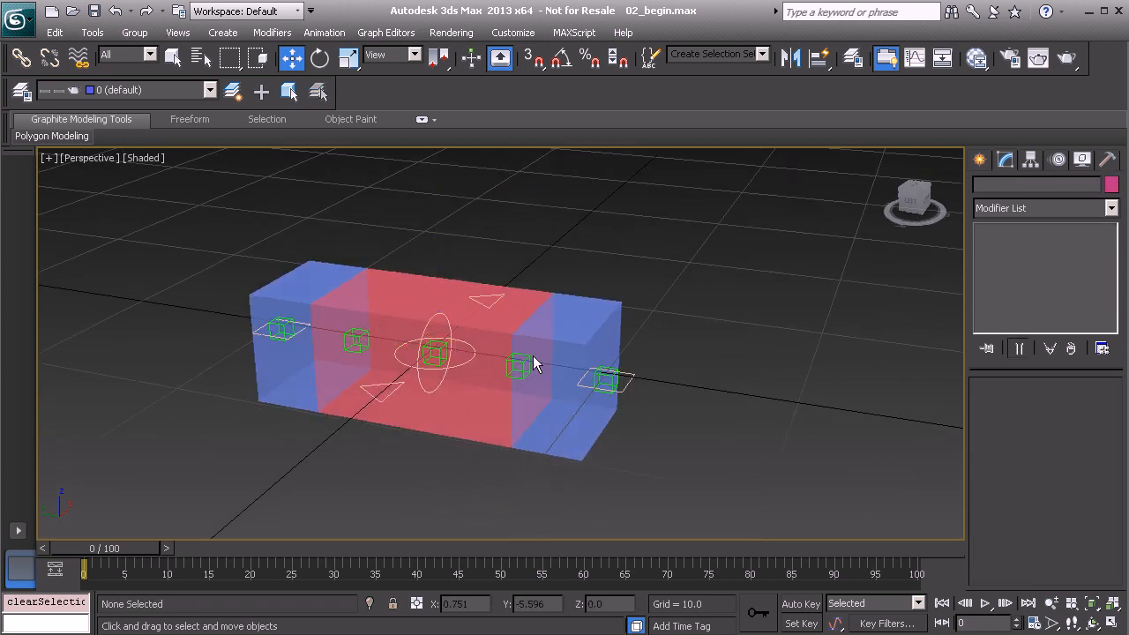
# - Test diagonal bends by moving the Flexi_Mid_Bend01 control twice in the XZ plane, undo each move, and clear the selection
pyautogui.click(436, 317)
pyautogui.keyDown('alt'); pyautogui.moveTo(509, 340); pyautogui.dragTo(416, 323, button='middle'); pyautogui.keyUp('alt')
pyautogui.moveTo(421, 327); pyautogui.dragTo(450, 195)
pyautogui.hotkey('ctrl', 'z')
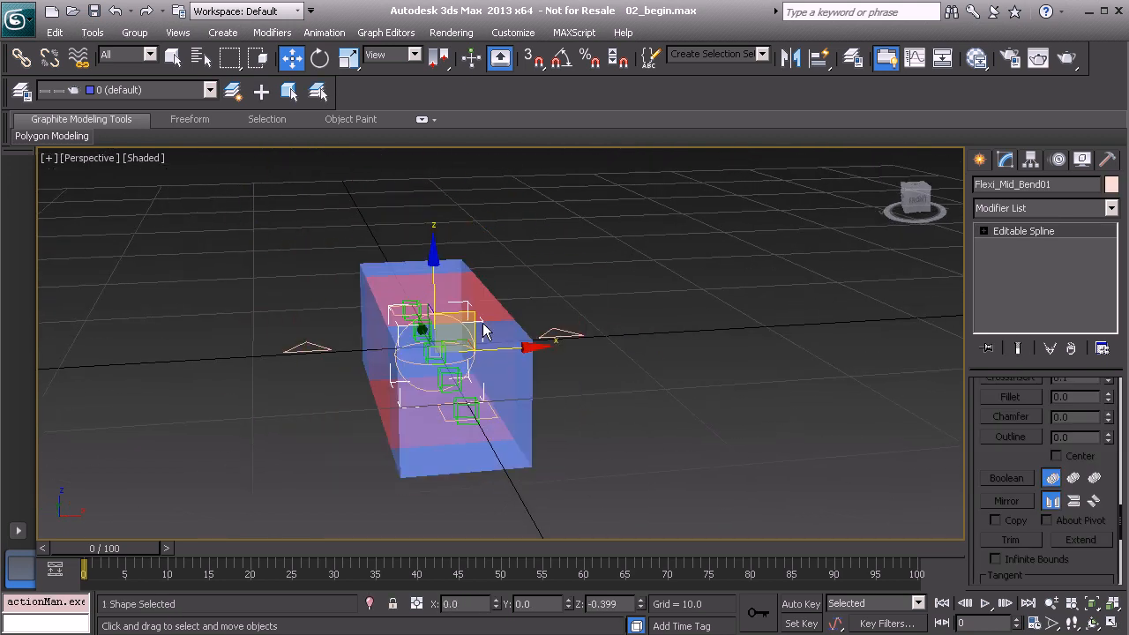
pyautogui.keyDown('alt'); pyautogui.moveTo(477, 318); pyautogui.dragTo(447, 343, button='middle'); pyautogui.keyUp('alt')
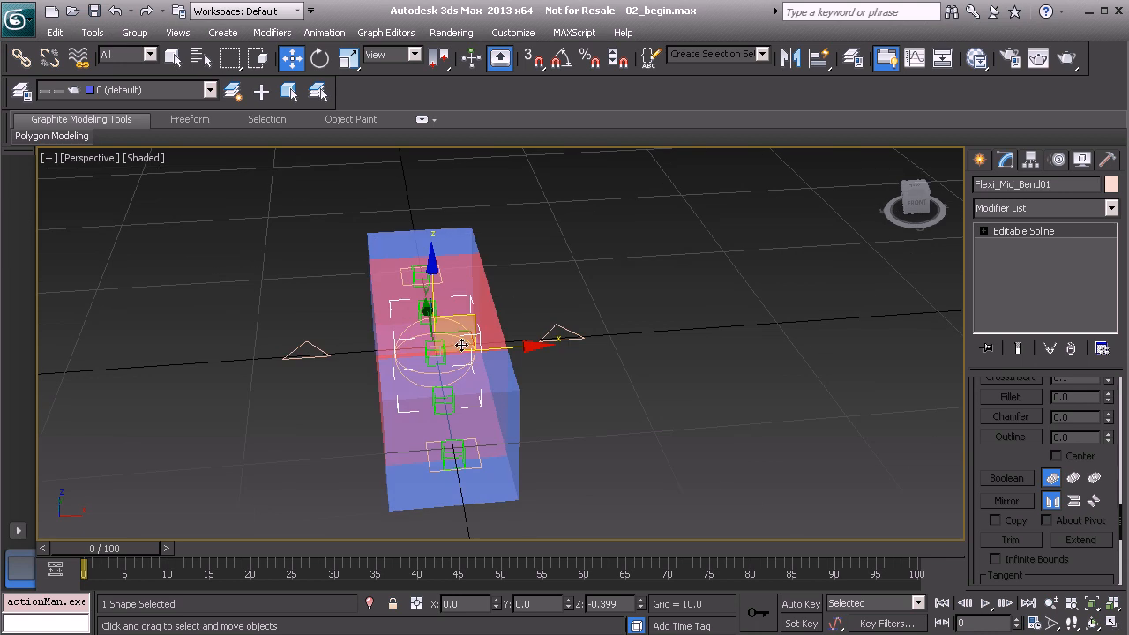
pyautogui.moveTo(473, 316); pyautogui.dragTo(504, 210)
pyautogui.hotkey('ctrl', 'z')
pyautogui.keyDown('alt'); pyautogui.moveTo(411, 313); pyautogui.dragTo(548, 252, button='middle'); pyautogui.keyUp('alt')
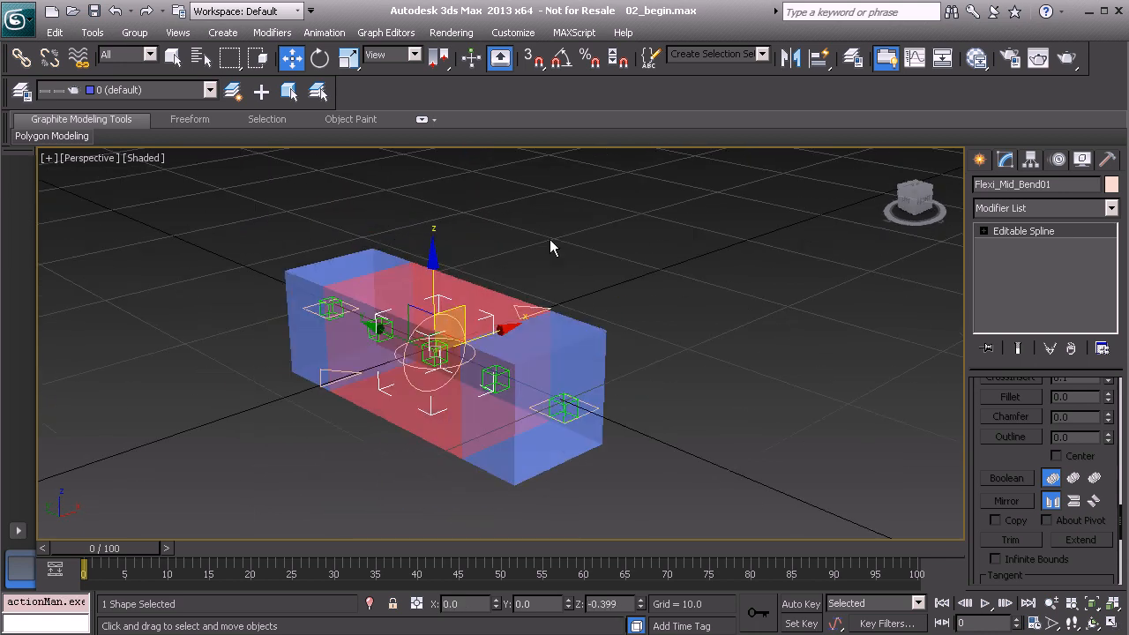
pyautogui.click(549, 252)
# - Try an upward bend by moving the Flexi_Mid_Bend01 control in the XZ plane, undo the move, and clear the selection
pyautogui.click(445, 318)
pyautogui.keyDown('alt'); pyautogui.moveTo(459, 320); pyautogui.dragTo(416, 282, button='middle'); pyautogui.keyUp('alt')
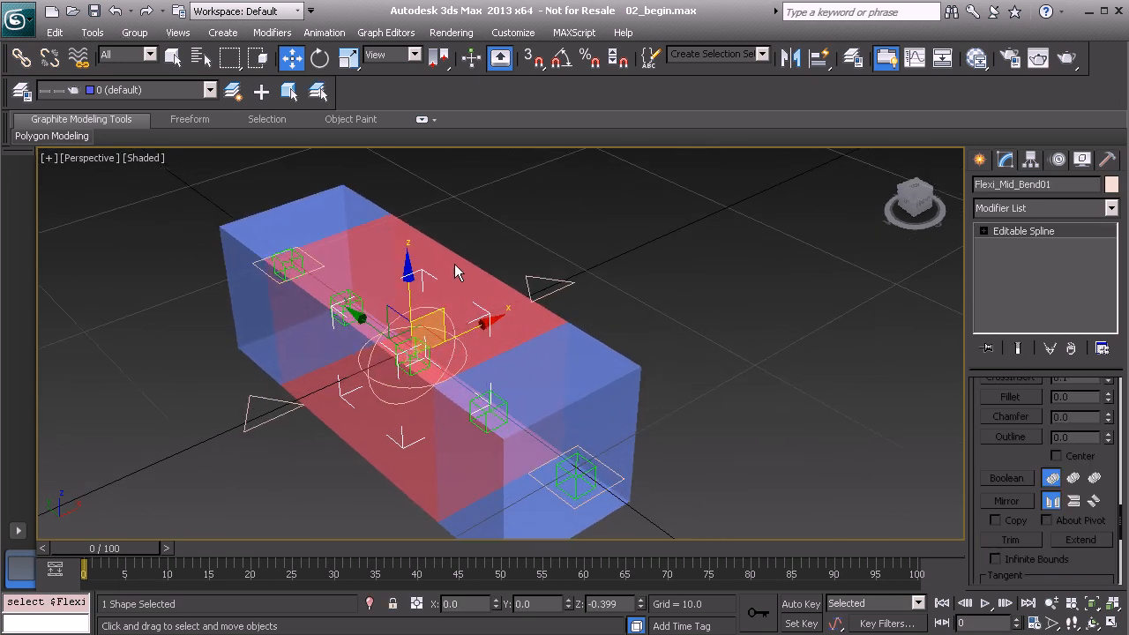
pyautogui.moveTo(535, 221)
pyautogui.keyDown('alt'); pyautogui.mouseDown(button='middle')
pyautogui.moveTo(504, 232)
pyautogui.moveTo(531, 223)
pyautogui.mouseUp(button='middle'); pyautogui.keyUp('alt')
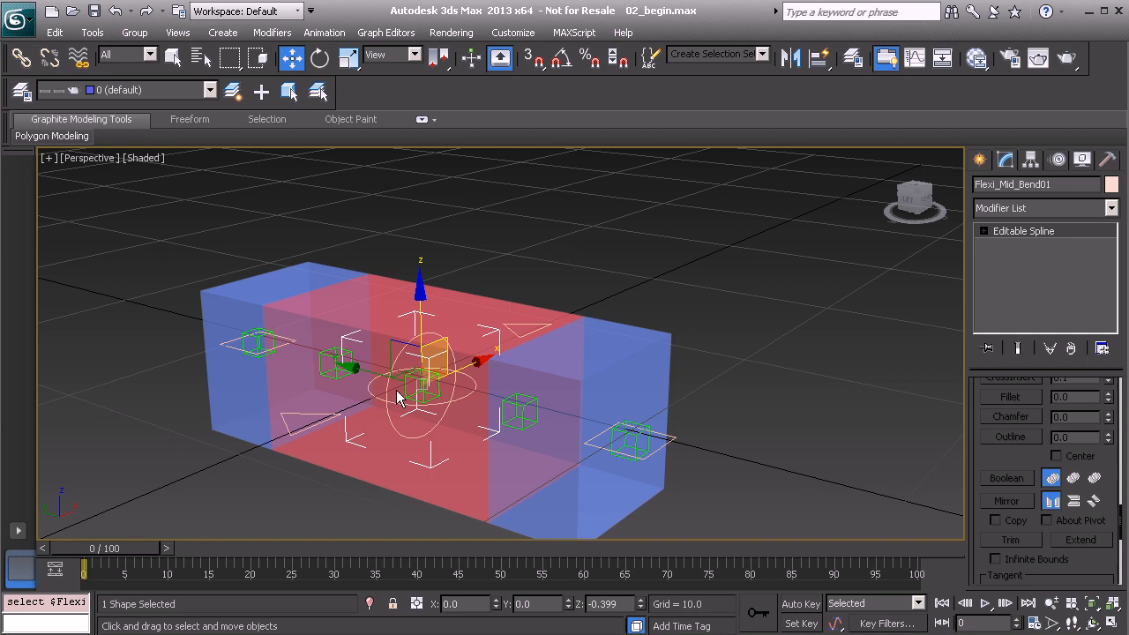
pyautogui.moveTo(441, 371)
pyautogui.keyDown('alt'); pyautogui.mouseDown(button='middle')
pyautogui.moveTo(463, 361)
pyautogui.moveTo(456, 367)
pyautogui.mouseUp(button='middle'); pyautogui.keyUp('alt')
pyautogui.moveTo(456, 368); pyautogui.dragTo(445, 220)
pyautogui.hotkey('ctrl', 'z')
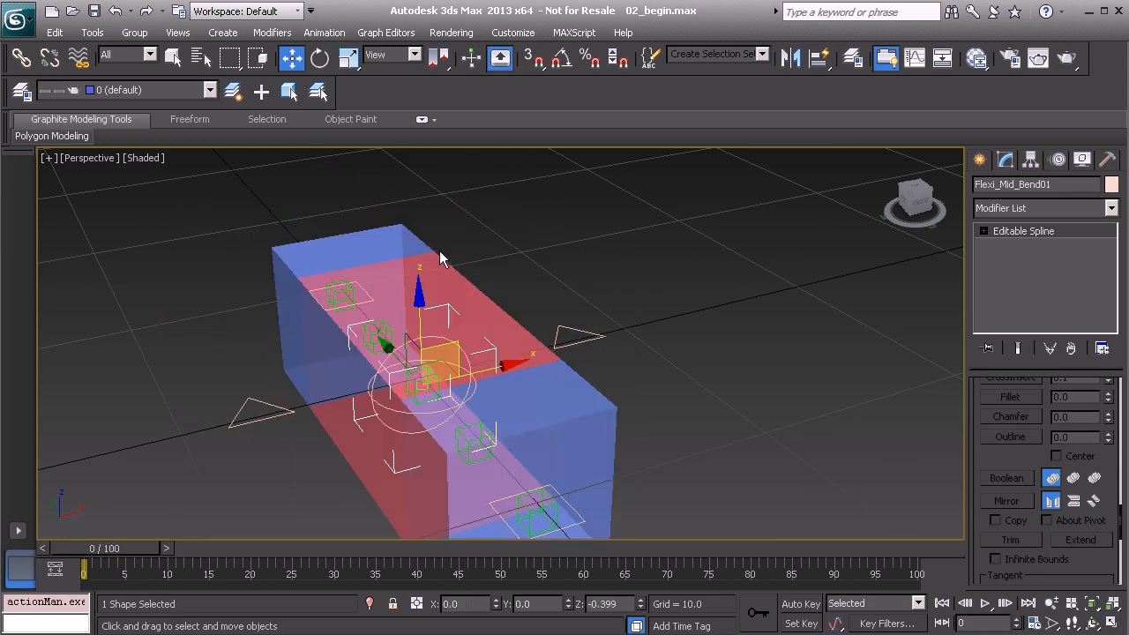
pyautogui.click(524, 273)
pyautogui.keyDown('alt'); pyautogui.moveTo(524, 273); pyautogui.dragTo(525, 254, button='middle'); pyautogui.keyUp('alt')
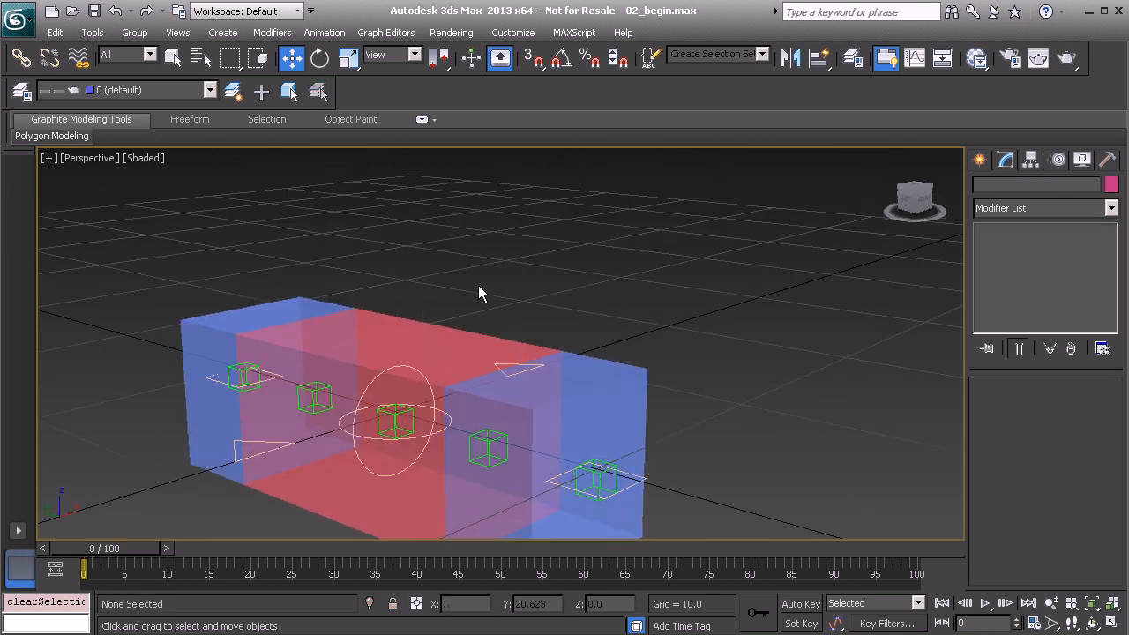
pyautogui.keyDown('alt'); pyautogui.moveTo(439, 269); pyautogui.dragTo(473, 275, button='middle'); pyautogui.keyUp('alt')
pyautogui.scroll(-3, 431, 260)
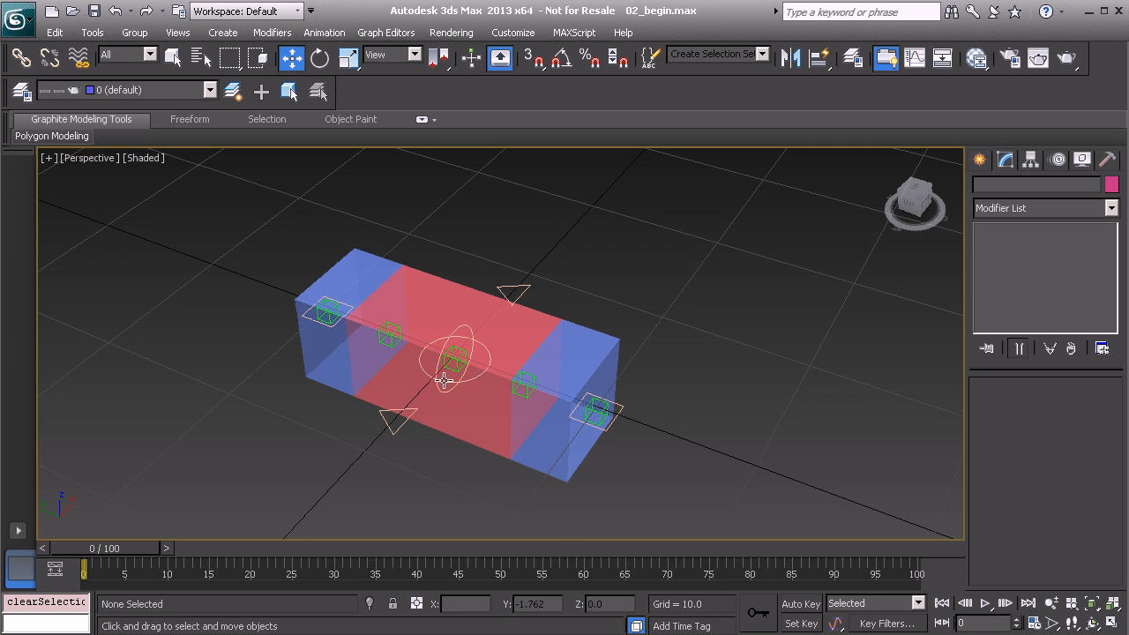
pyautogui.keyDown('alt'); pyautogui.moveTo(447, 340); pyautogui.dragTo(426, 331, button='middle'); pyautogui.keyUp('alt')
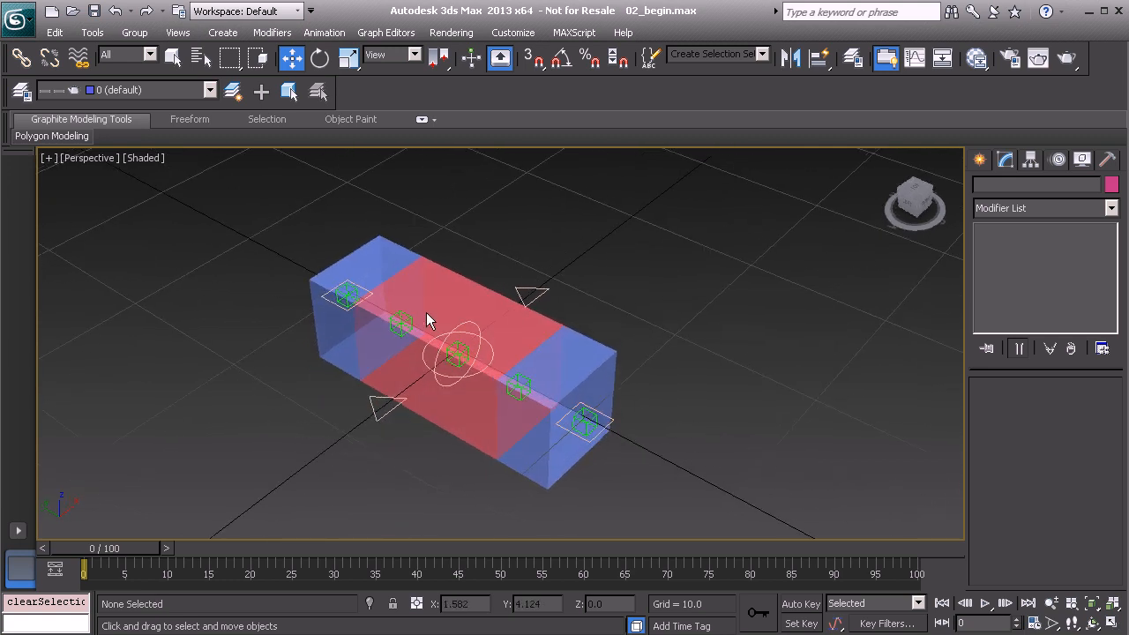
pyautogui.moveTo(468, 354); pyautogui.dragTo(428, 327, button='middle')
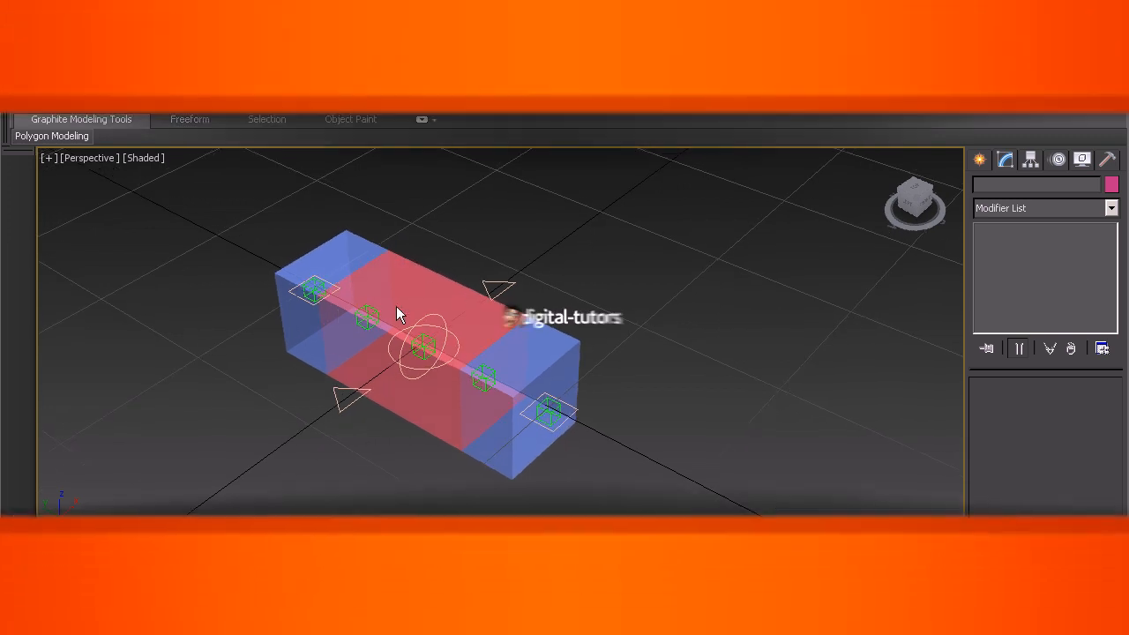